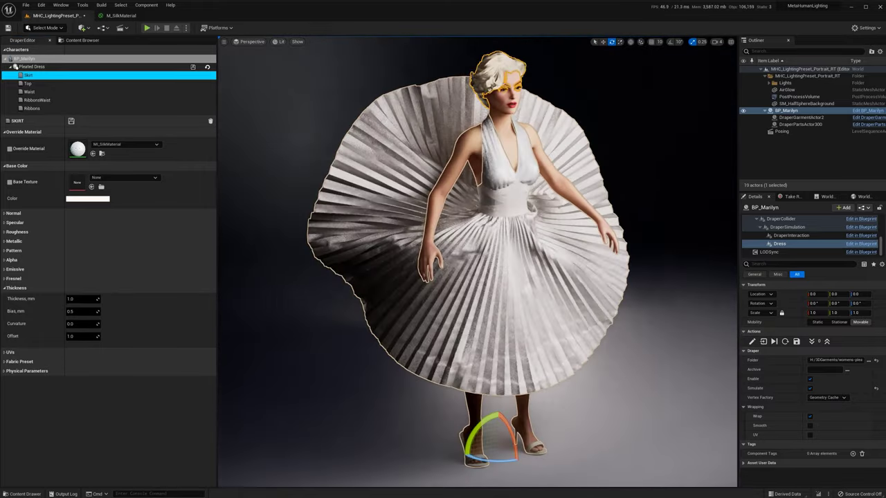
In the M_SilkMaterial graph, add a MaterialFunctionCall node.
click(121, 15)
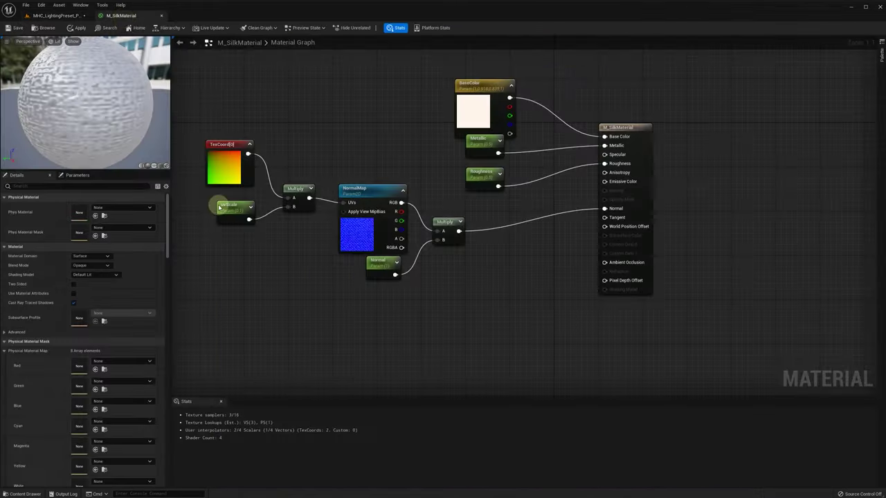
right_click(487, 256)
text(material)
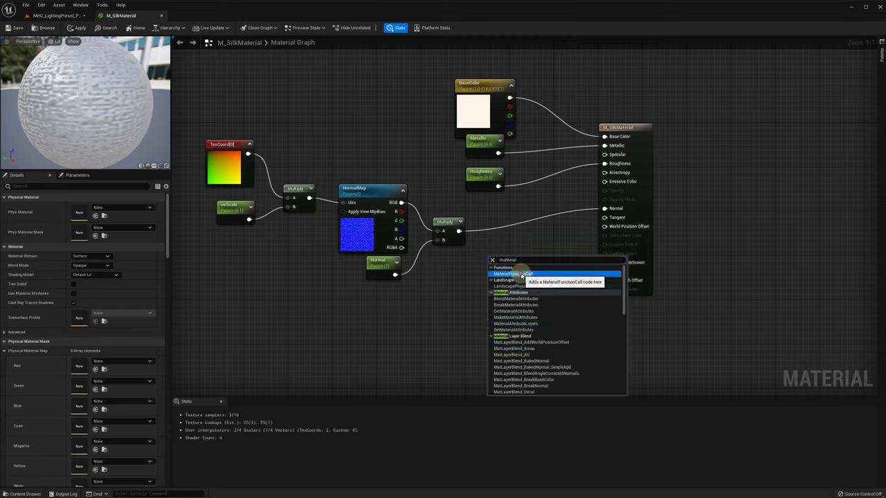
click(516, 274)
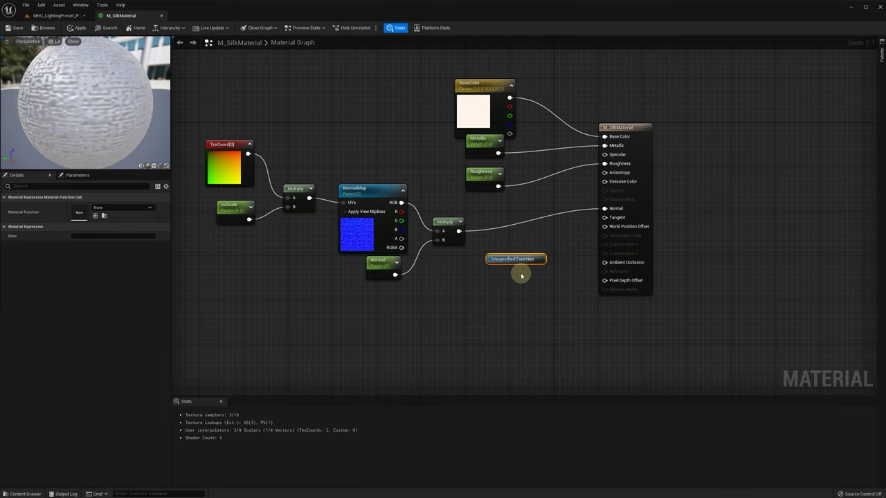
Set the node's function to MF_DraperWPO and wire its Result into World Position Offset.
click(115, 212)
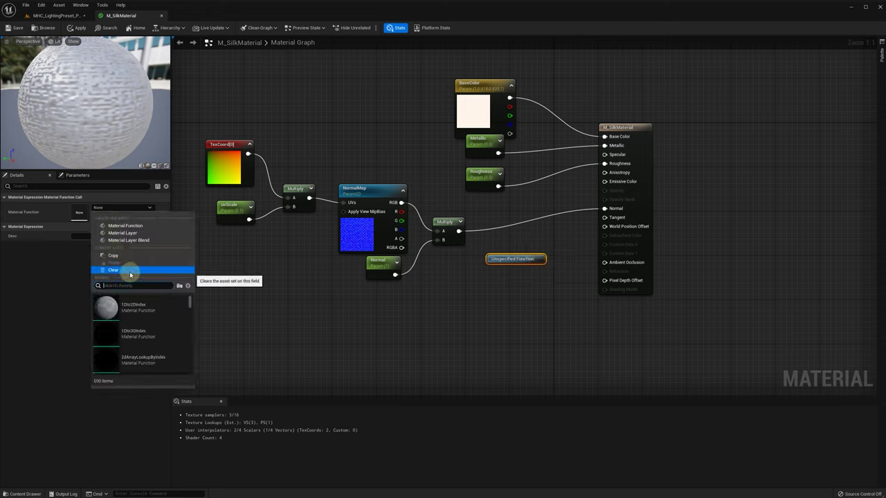
text(Draper)
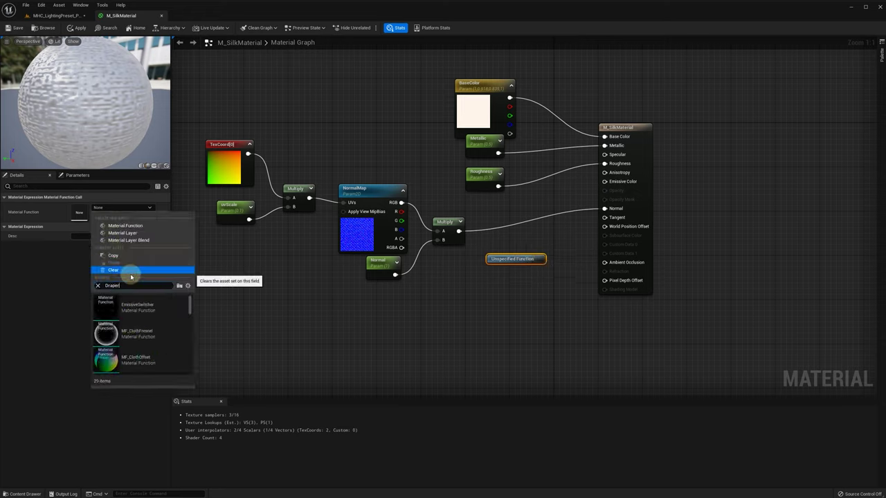
scroll(154, 325, down, 2)
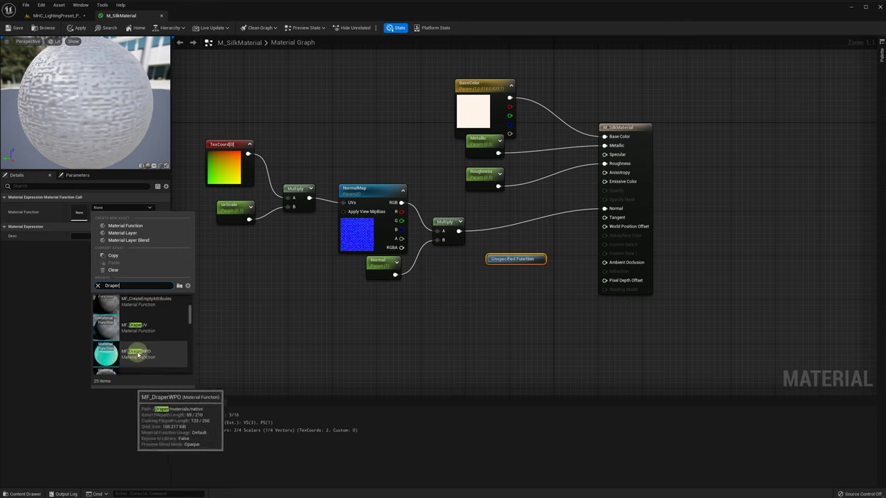
click(187, 286)
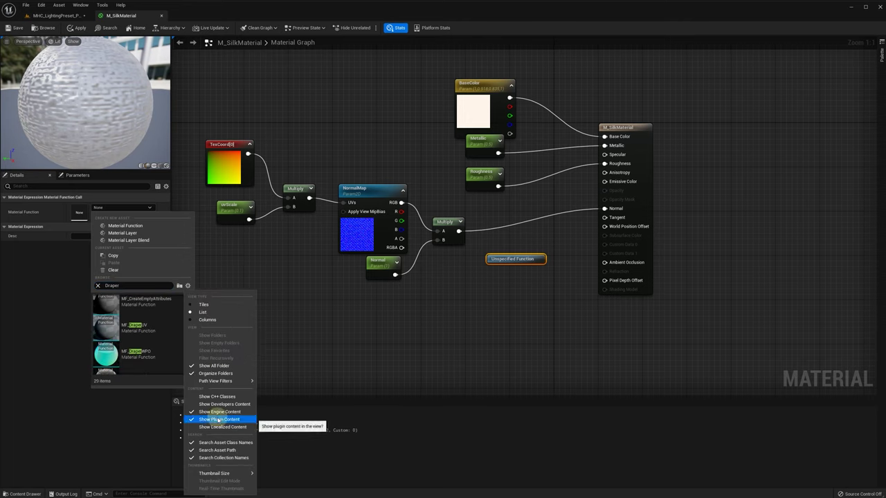
click(208, 412)
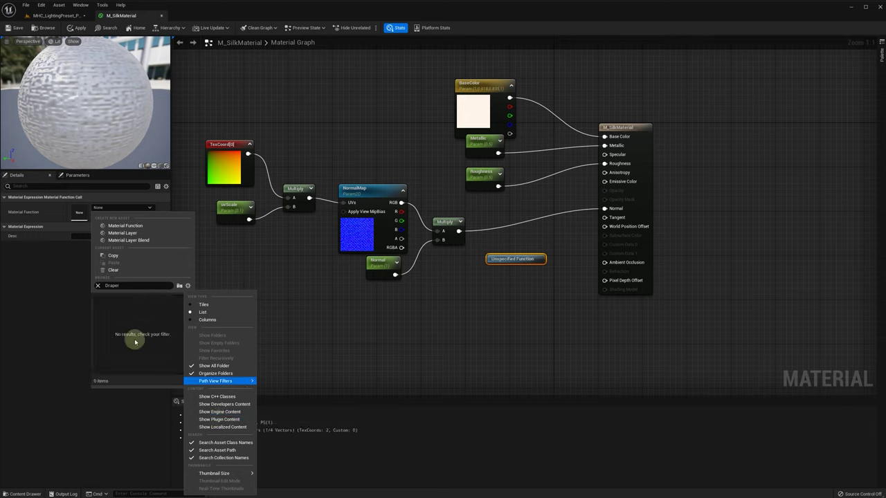
click(192, 412)
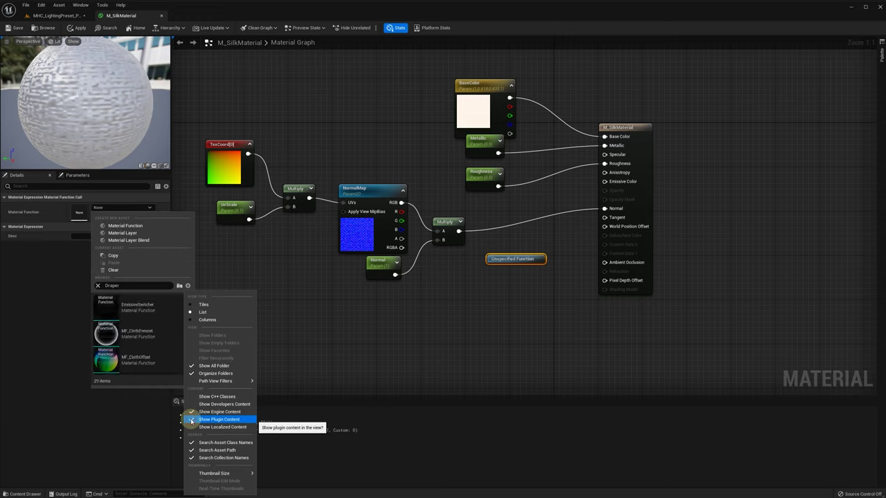
scroll(147, 342, down, 4)
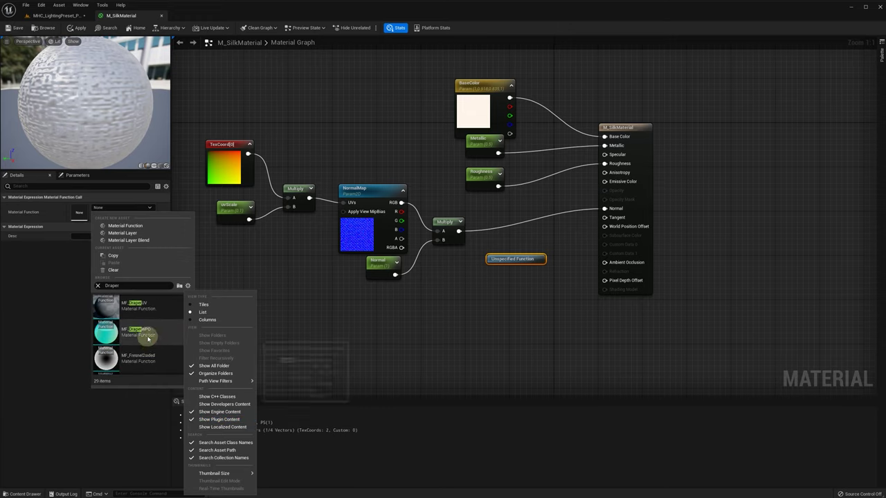
click(148, 338)
drag(530, 267, 604, 226)
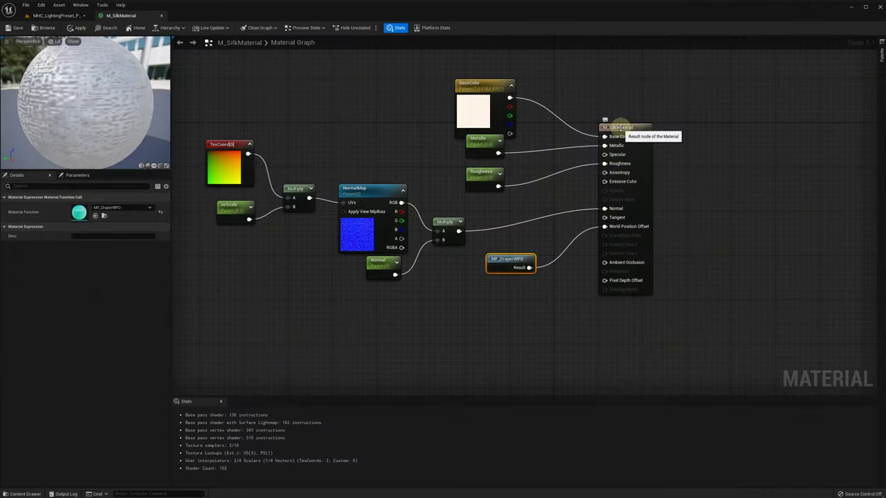
Tick Used with Geometry Cache in M_SilkMaterial's Details, found by searching 'geom'.
click(378, 174)
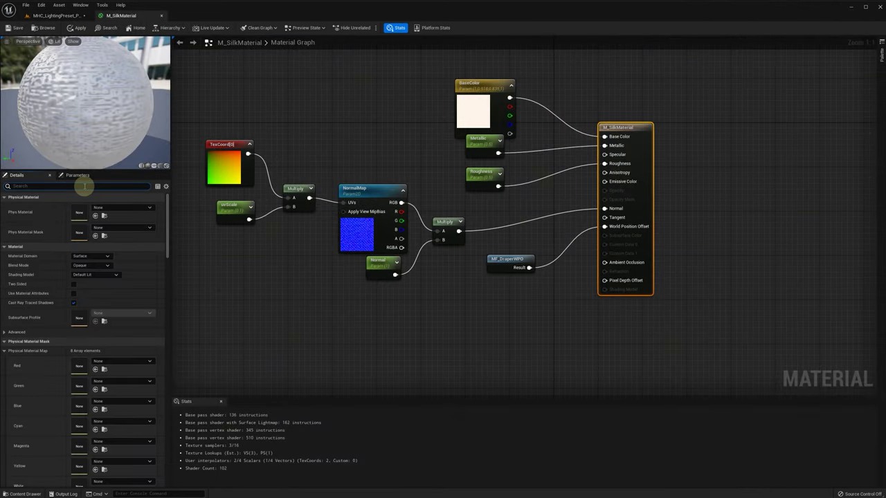
text(geometry)
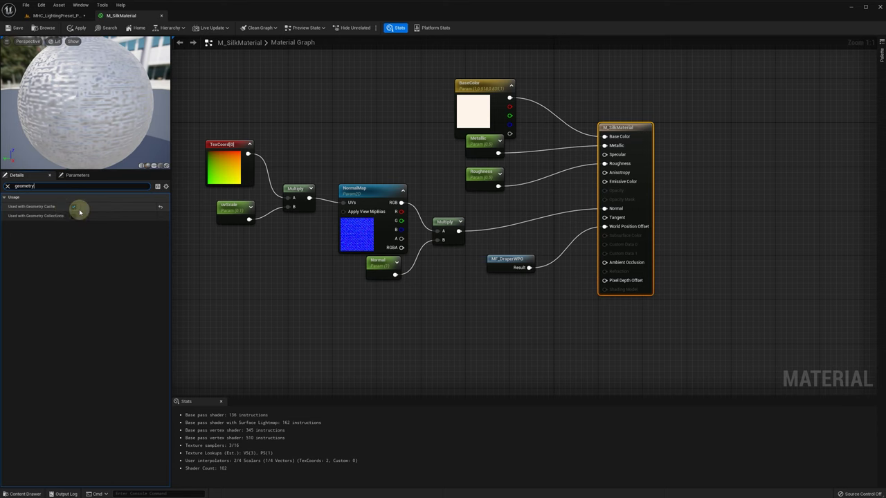
click(79, 210)
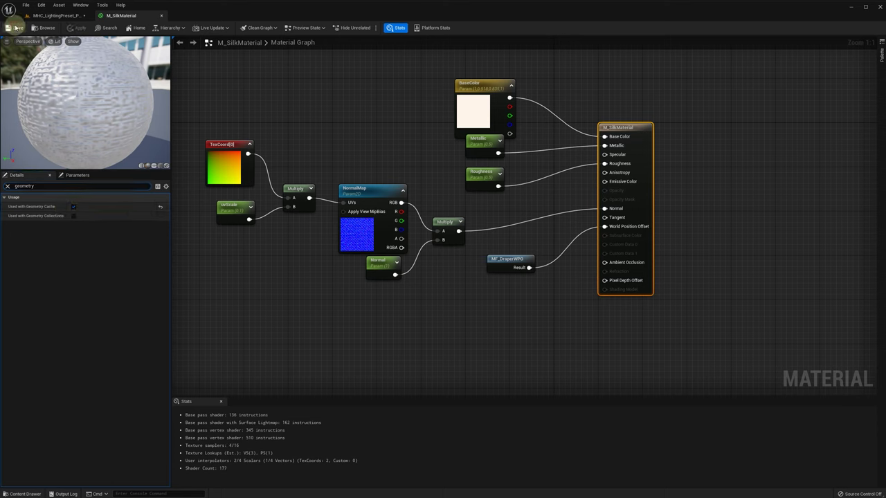
Enable the Skirt's Override Material with M_SilkMaterial, inspecting back and front with the override toggled off and on.
click(55, 15)
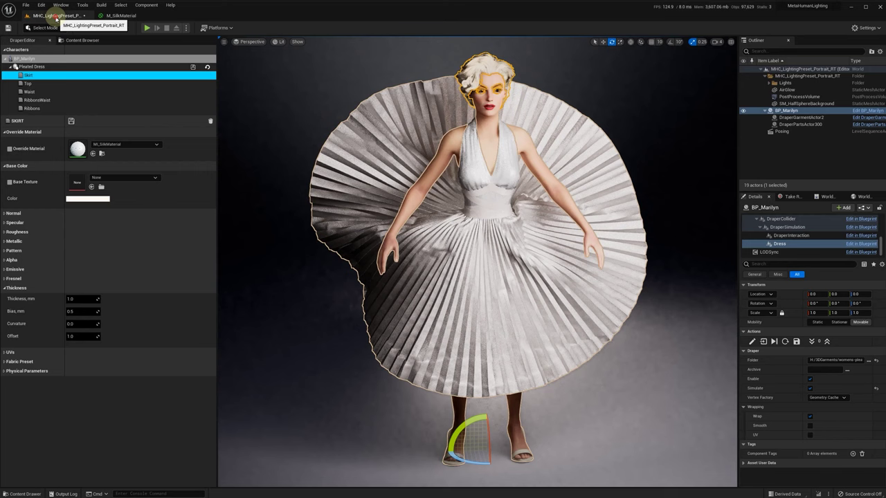
click(93, 154)
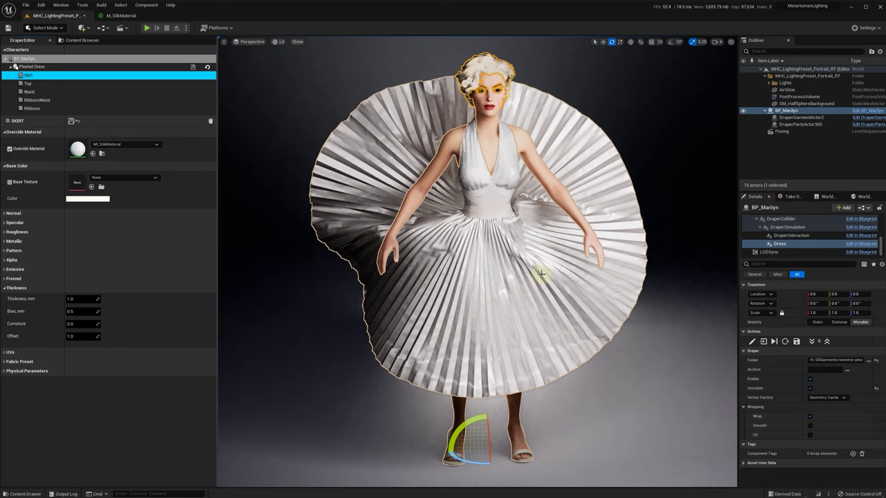
alt+drag(644, 332, 675, 233)
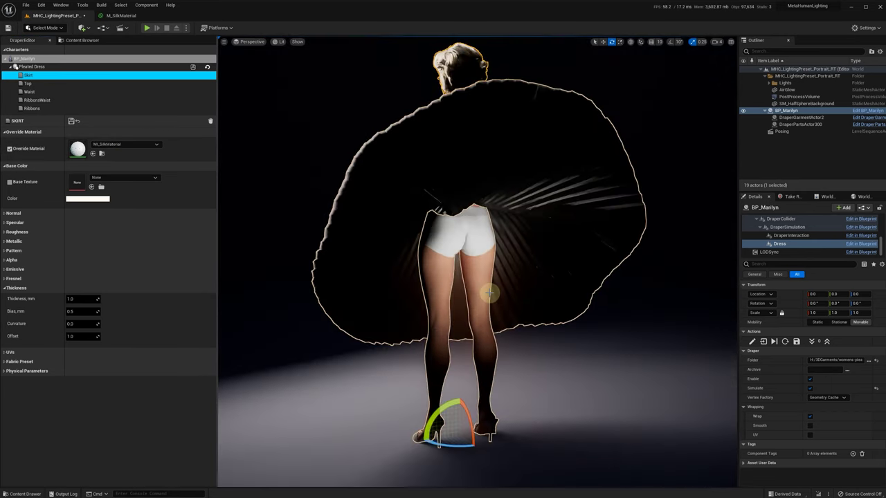
alt+drag(440, 191, 371, 218)
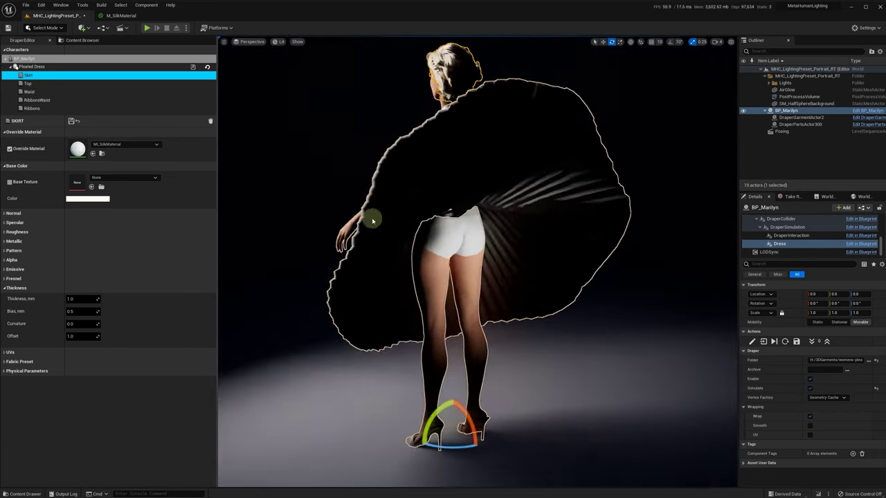
click(10, 182)
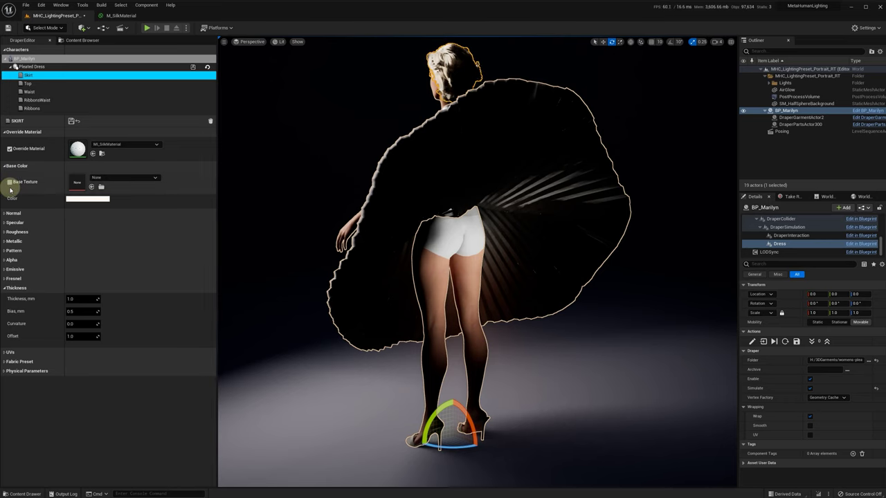
click(9, 148)
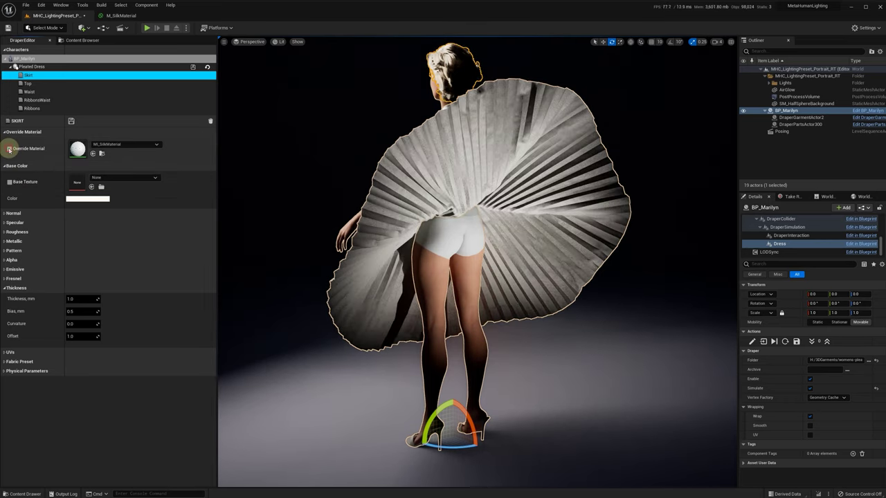
click(10, 148)
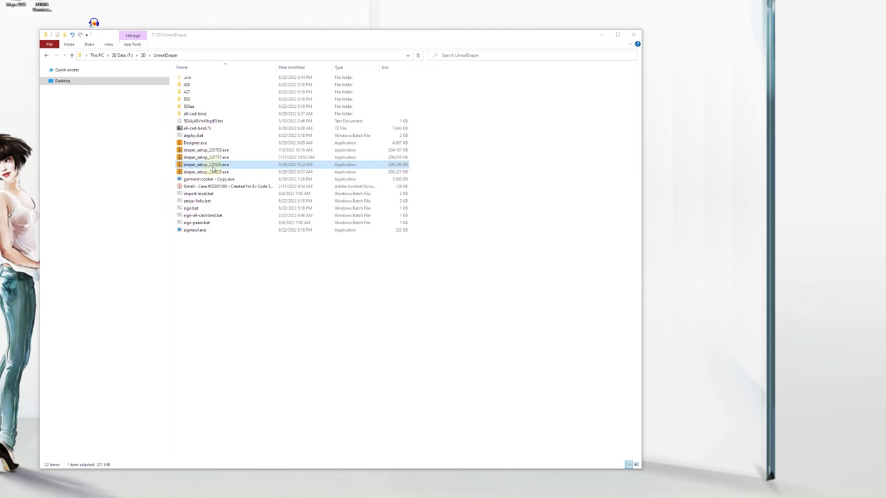
Run draper_setup_220928.exe, accept the licence and install Draper with default components.
double_click(215, 166)
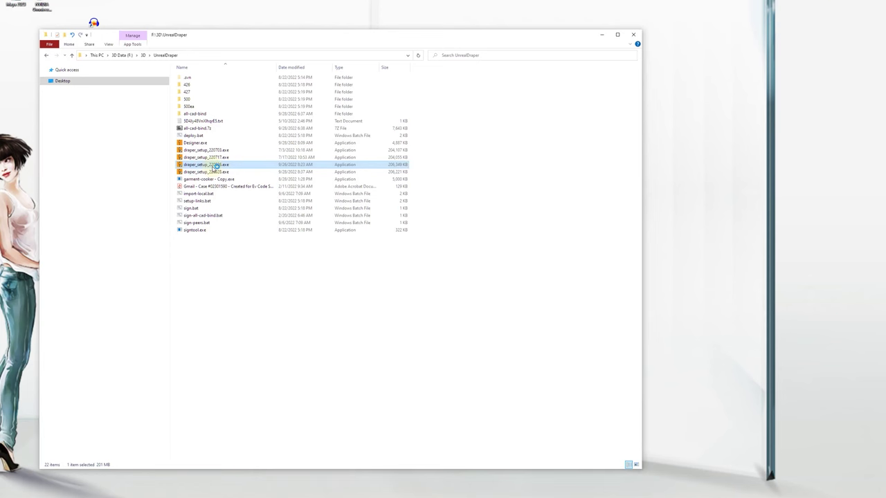
click(289, 201)
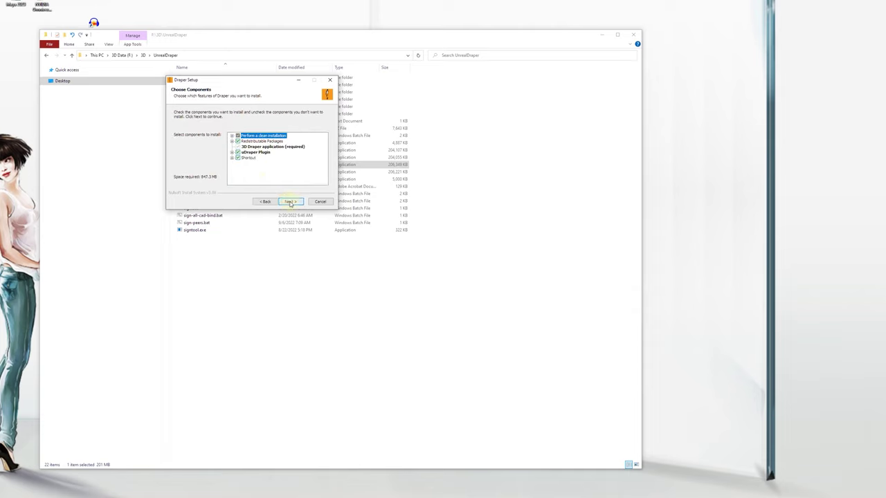
click(290, 202)
click(291, 201)
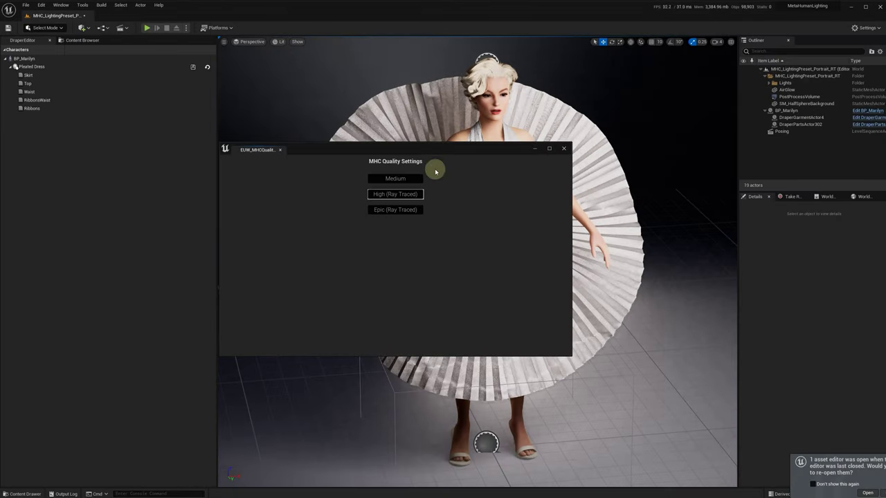
Close MHC Quality Settings, reopen previous editors, select Skirt in DraperEditor, and open M_SilkMaterial.
click(565, 149)
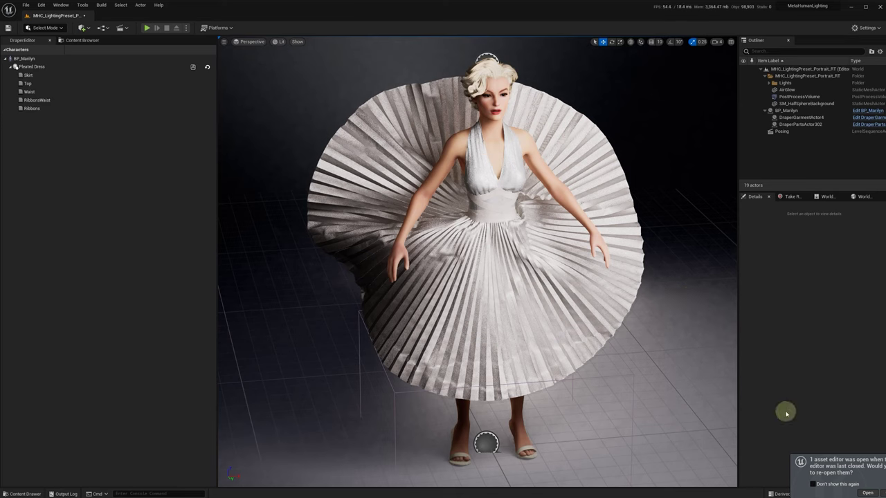
click(877, 493)
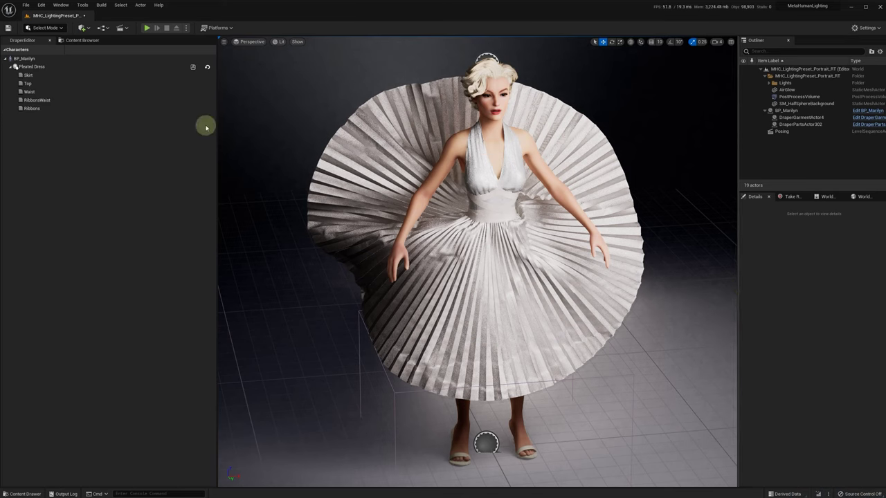
click(28, 75)
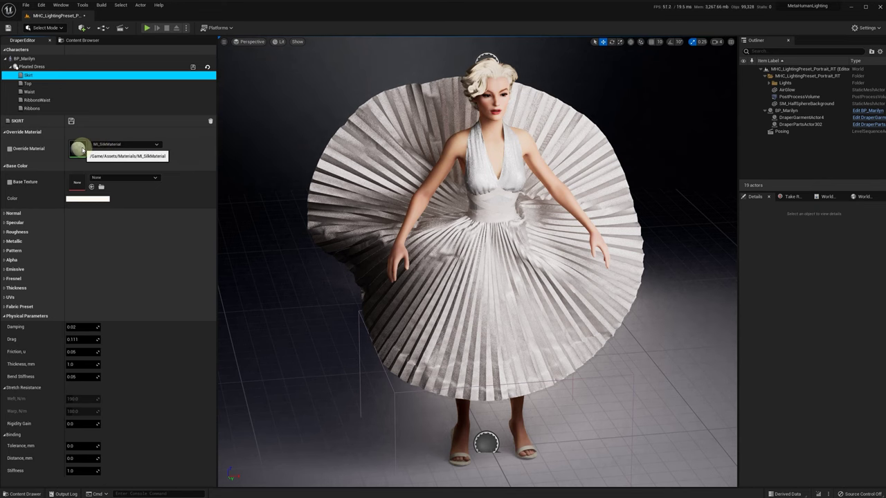
double_click(79, 147)
Assign MF_DraperOutput to the unspecified function node and nudge it left.
click(414, 268)
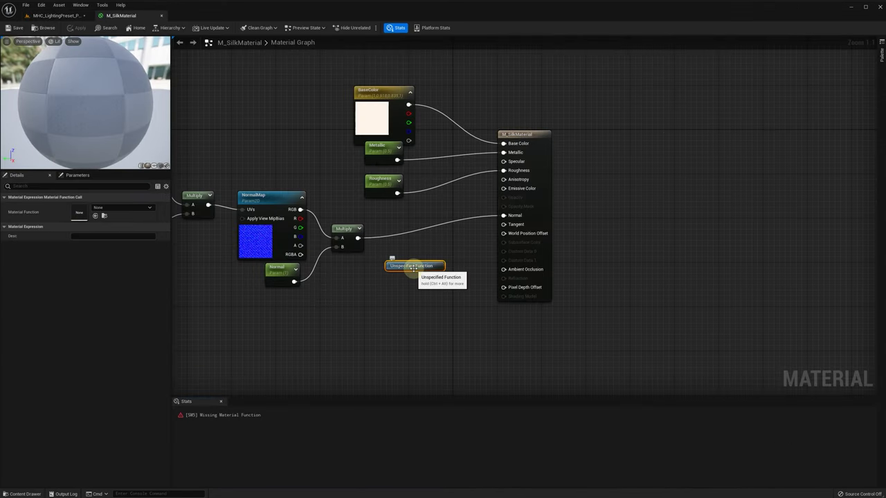
click(123, 208)
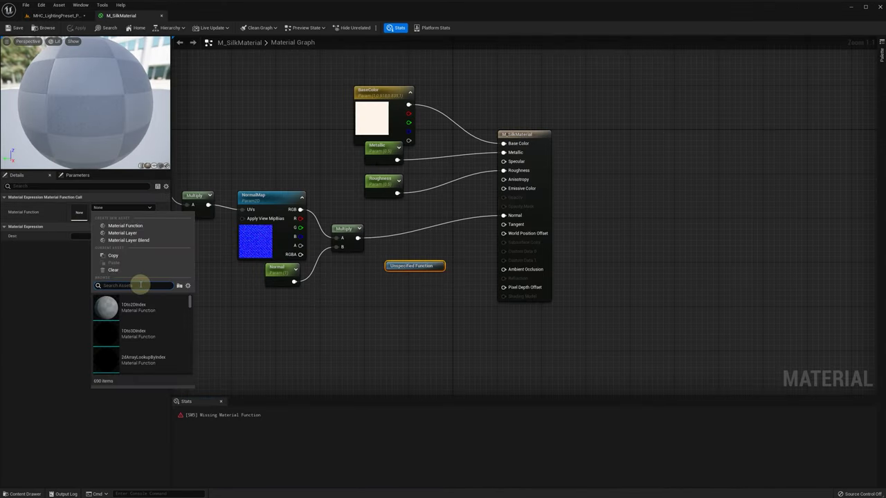
text(Draper)
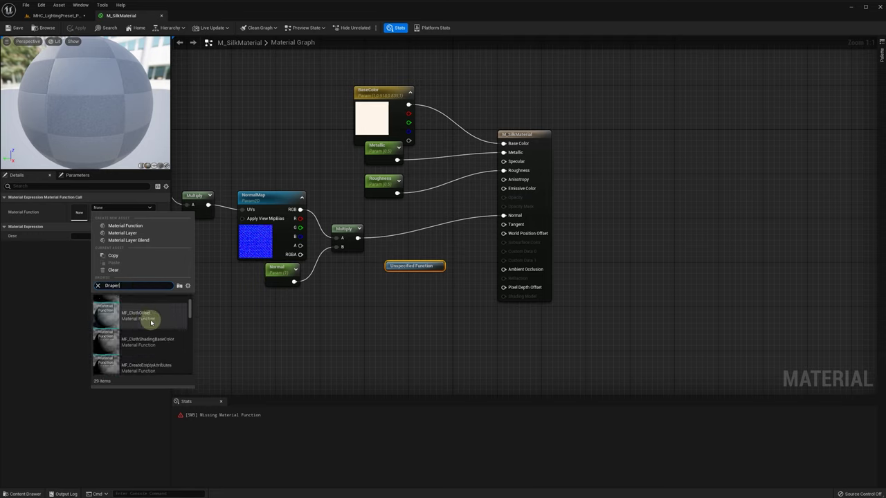
click(142, 339)
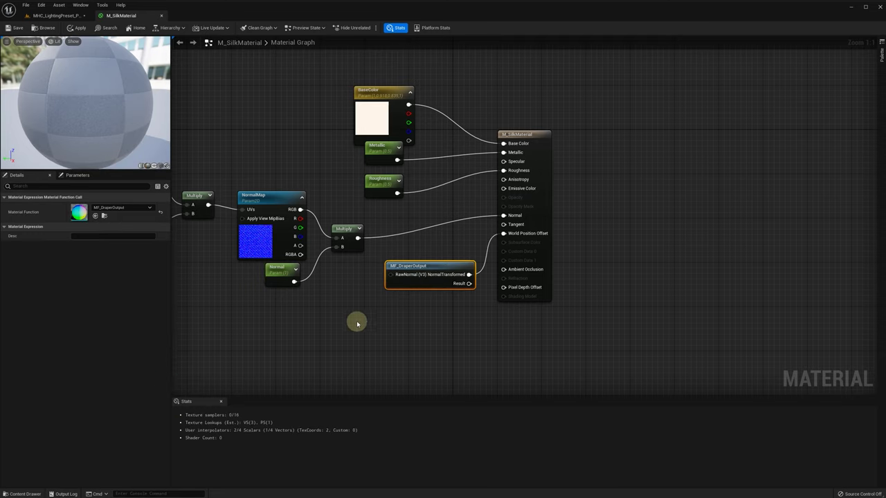
drag(469, 270, 448, 271)
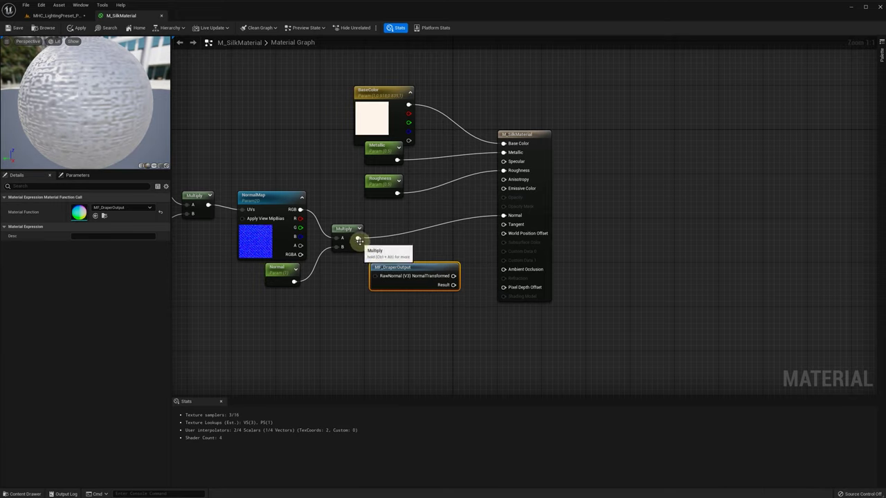
Wire Multiply into RawNormal, NormalTransformed into Normal, and Result into World Position Offset.
drag(360, 240, 375, 276)
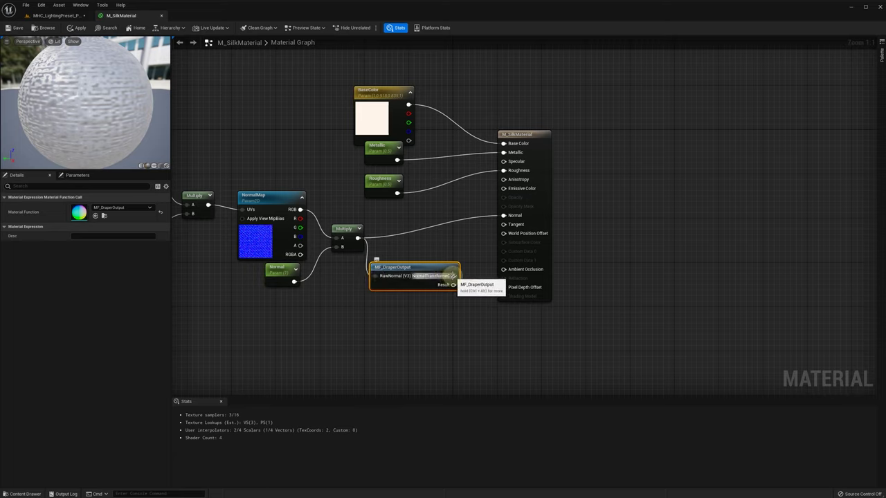
drag(454, 275, 503, 216)
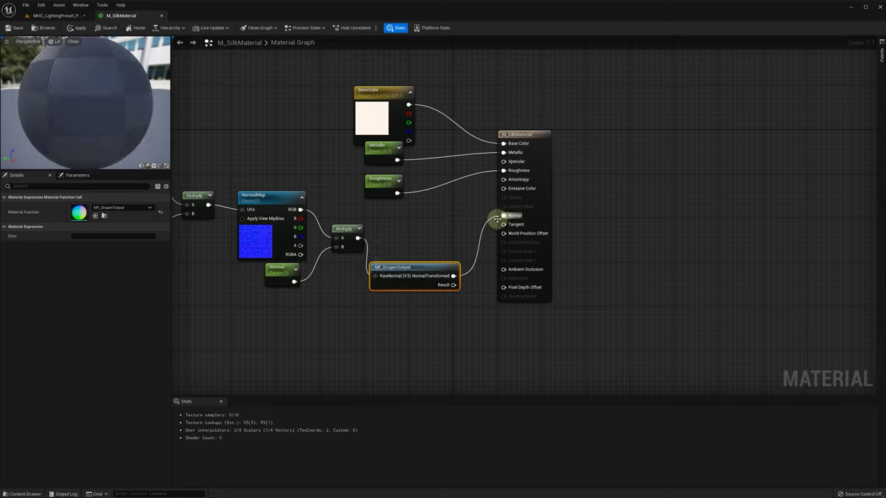
drag(454, 285, 503, 233)
drag(419, 269, 435, 231)
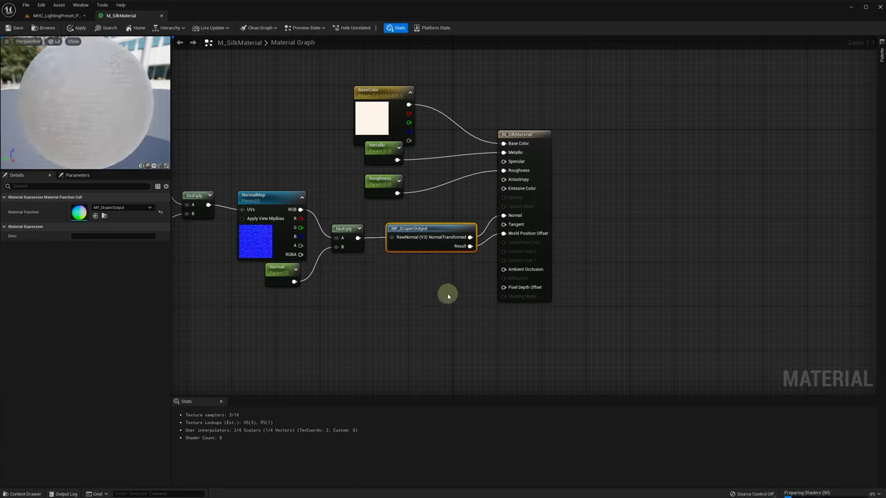
Uncheck Tangent Space Normal on M_SilkMaterial and save the material.
click(528, 134)
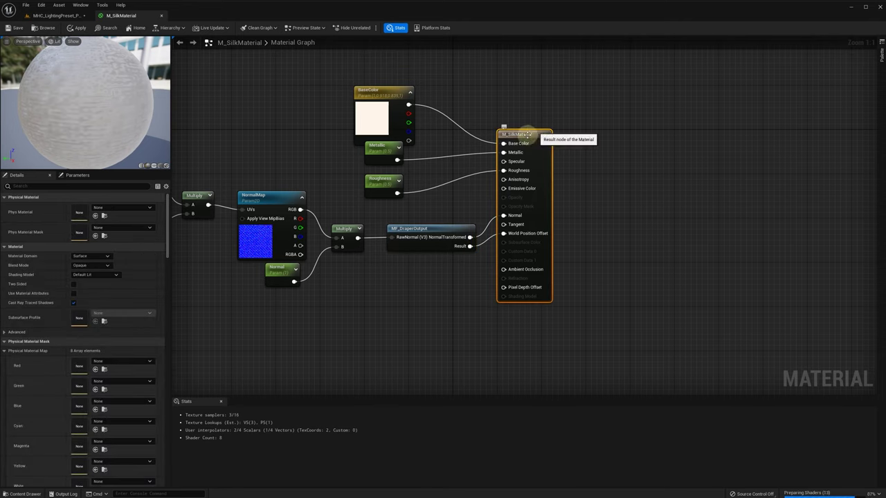
click(83, 186)
text(ta)
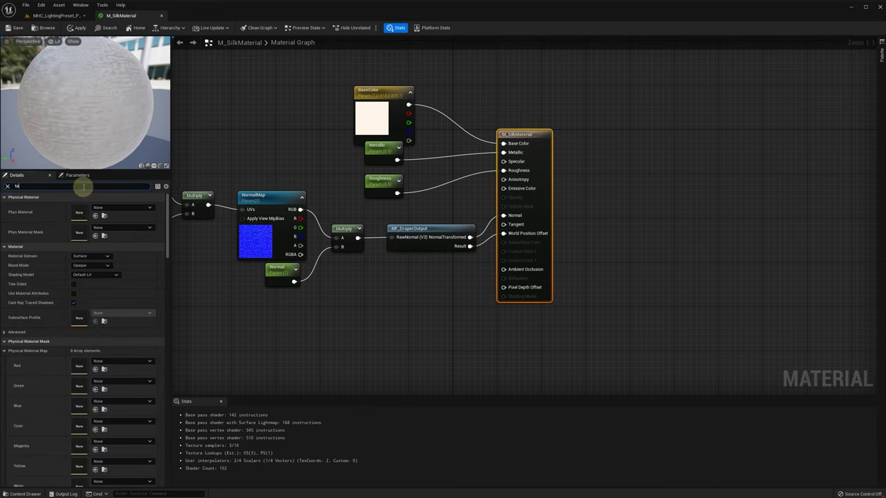
text(ngent)
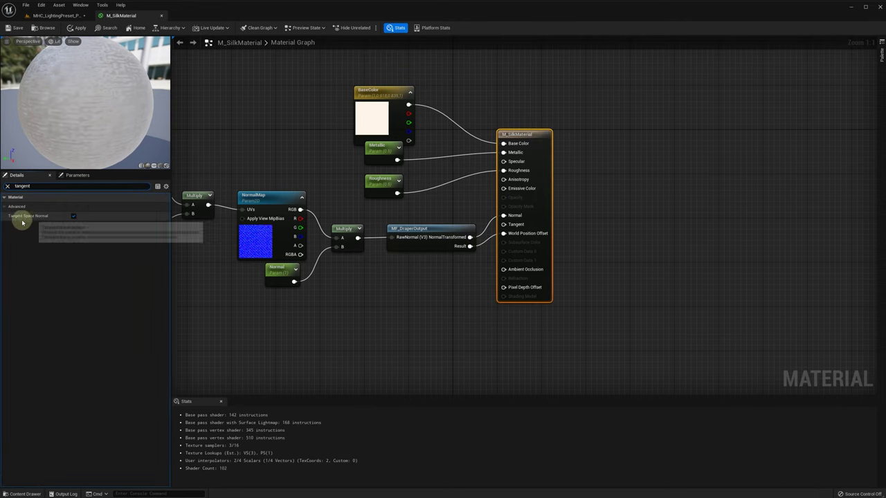
click(74, 218)
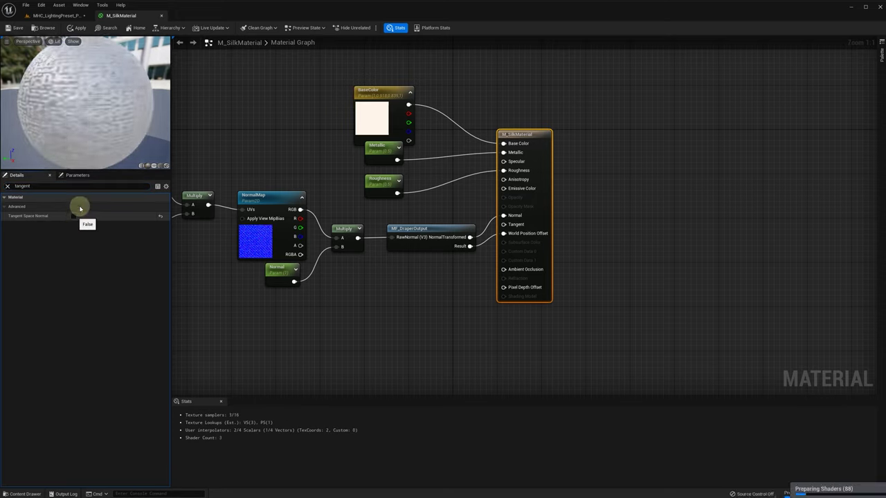
click(15, 27)
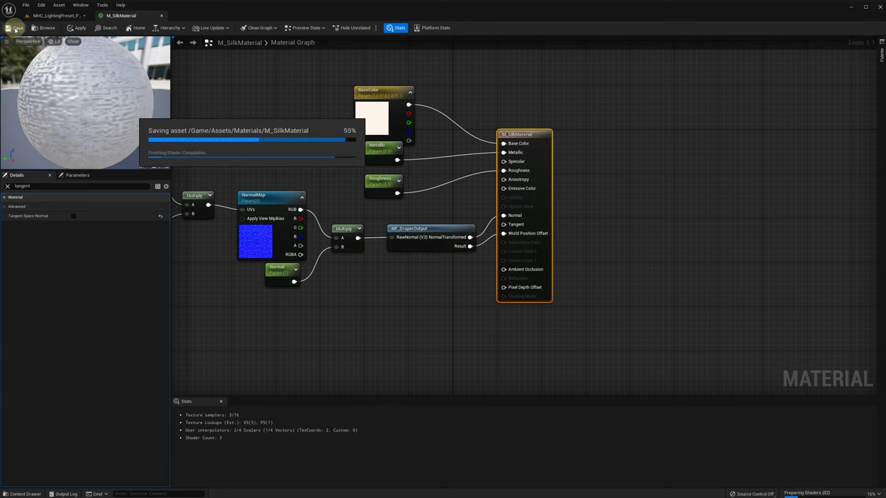
click(57, 15)
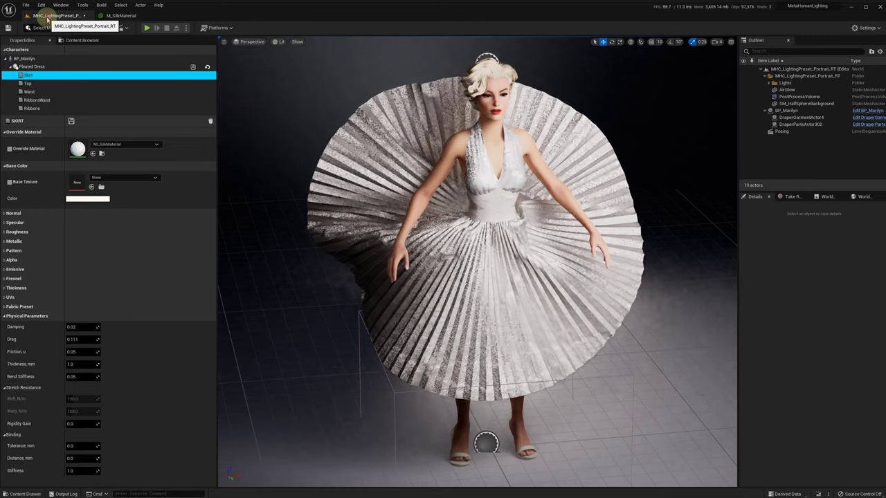
Turn the Skirt's Override Material back on, checking the dress from back and front.
click(10, 149)
click(479, 277)
drag(553, 278, 555, 462)
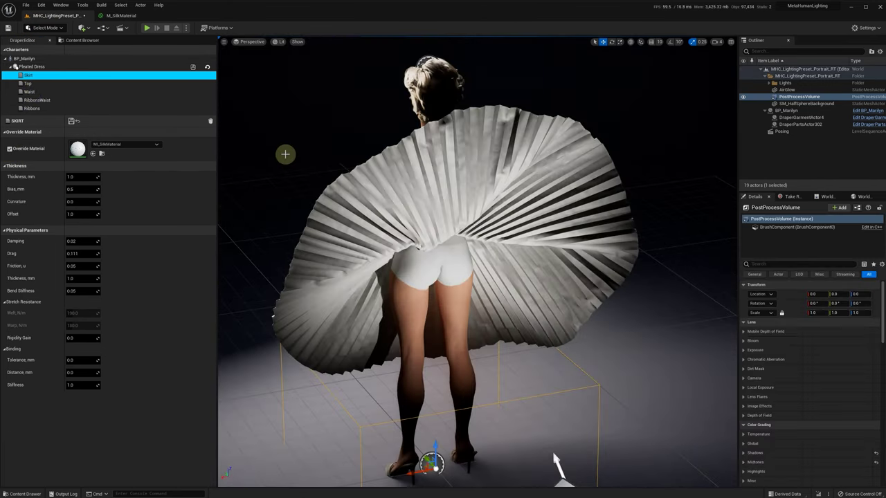
click(11, 150)
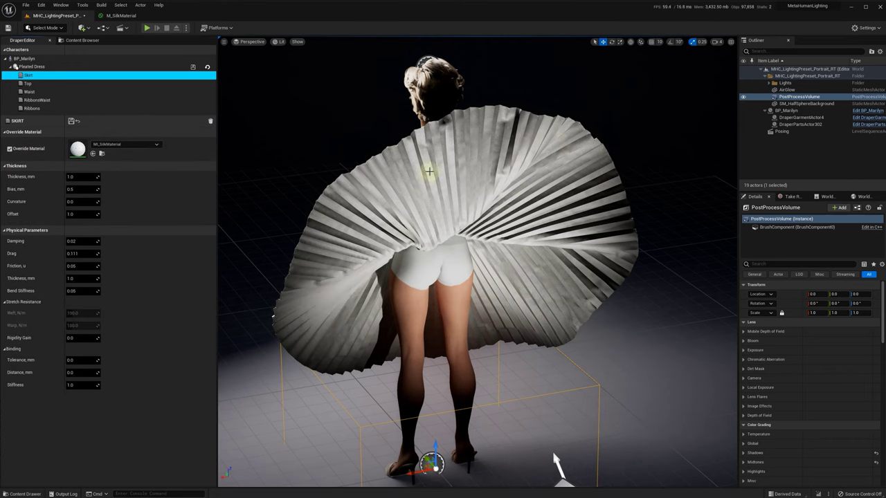
alt+drag(290, 244, 502, 248)
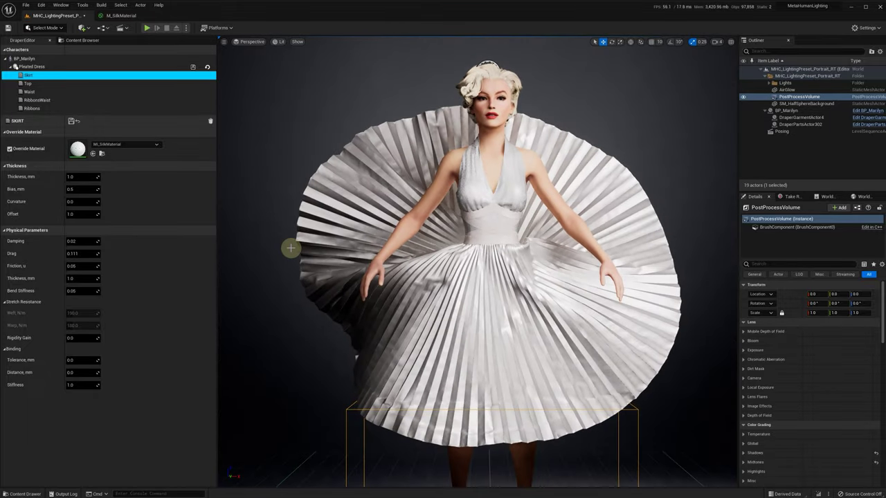
Switch the viewport from Lit to Path Tracing rendering.
click(279, 42)
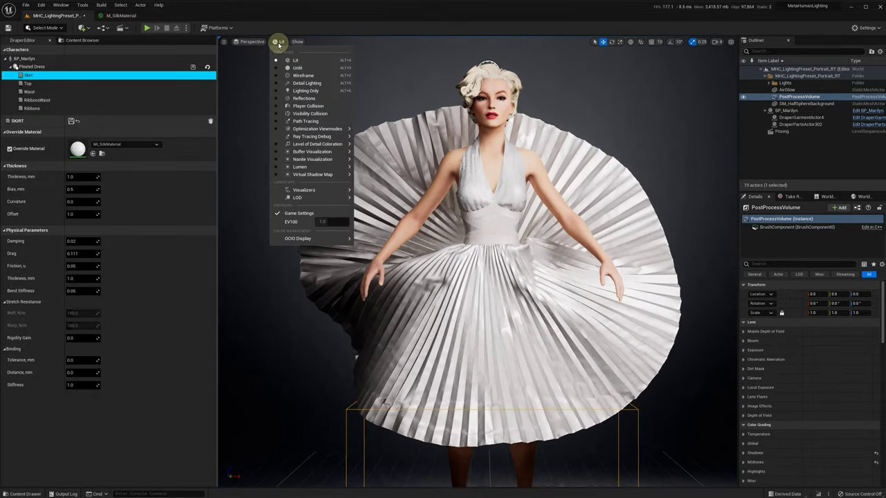
click(303, 121)
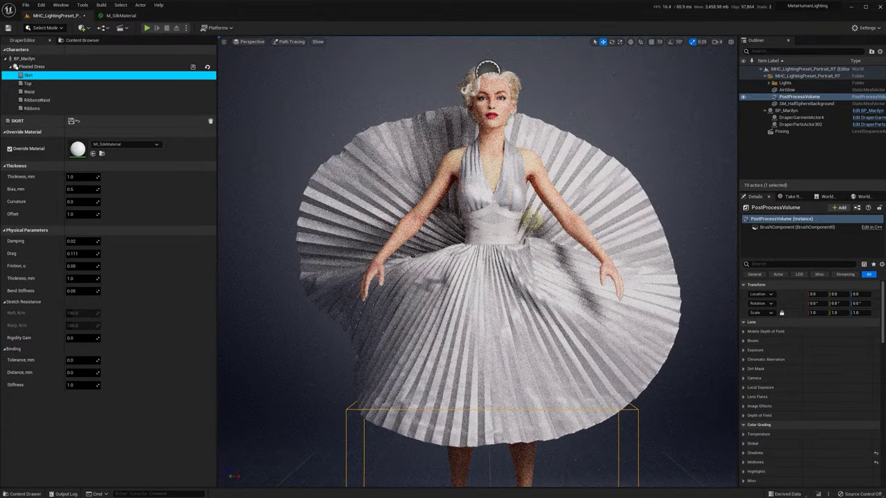
scroll(528, 121, up, 6)
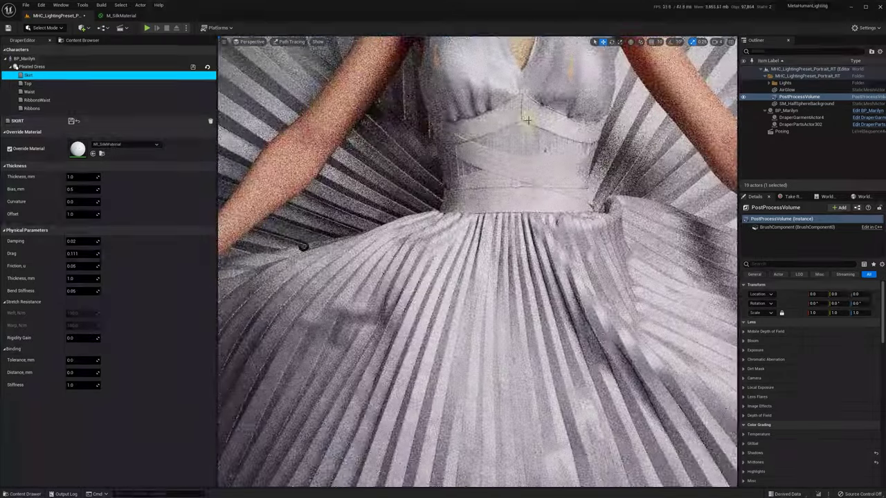
click(479, 188)
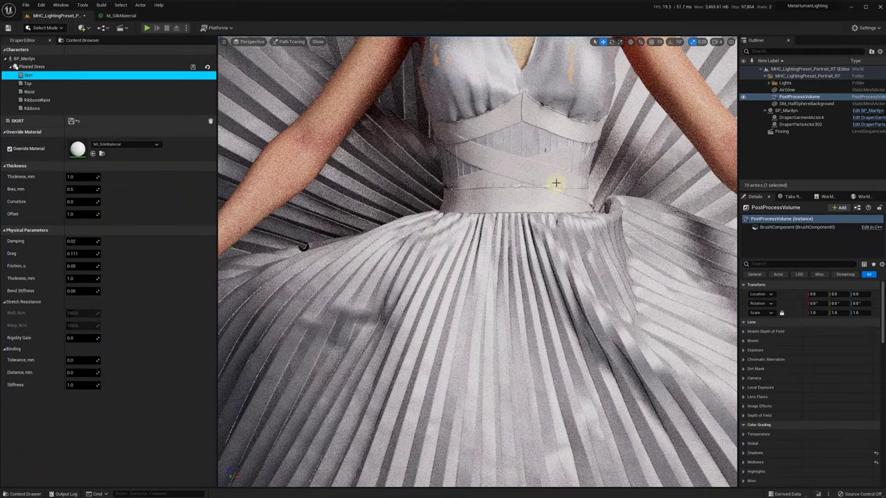
On BP_Marilyn, set the Dress component's Vertex Factory to Local, then frame and view from behind.
click(785, 112)
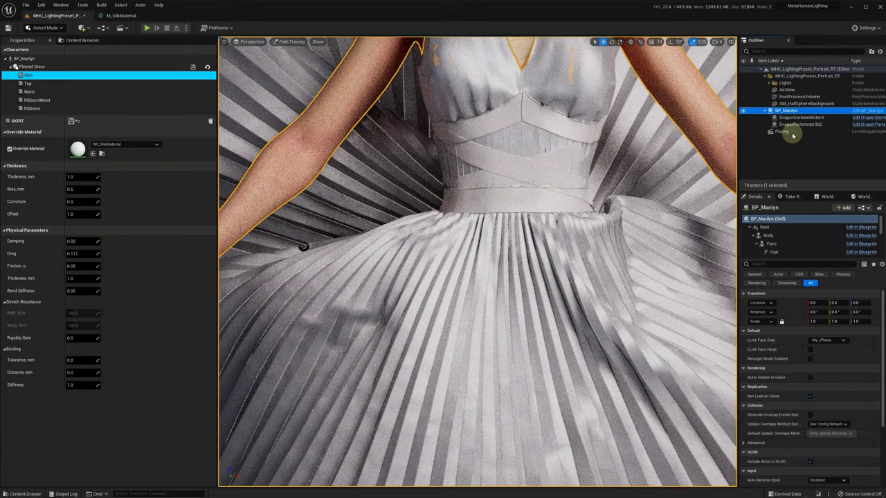
scroll(791, 247, down, 3)
scroll(791, 247, down, 3)
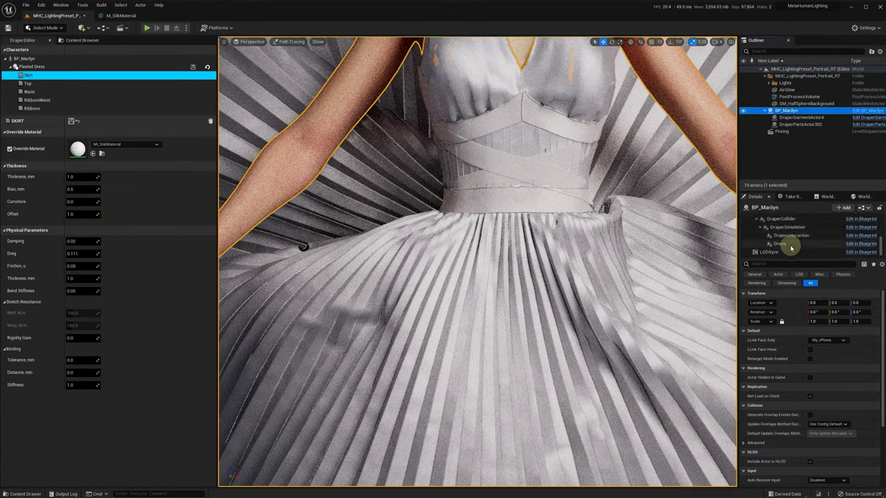
click(791, 247)
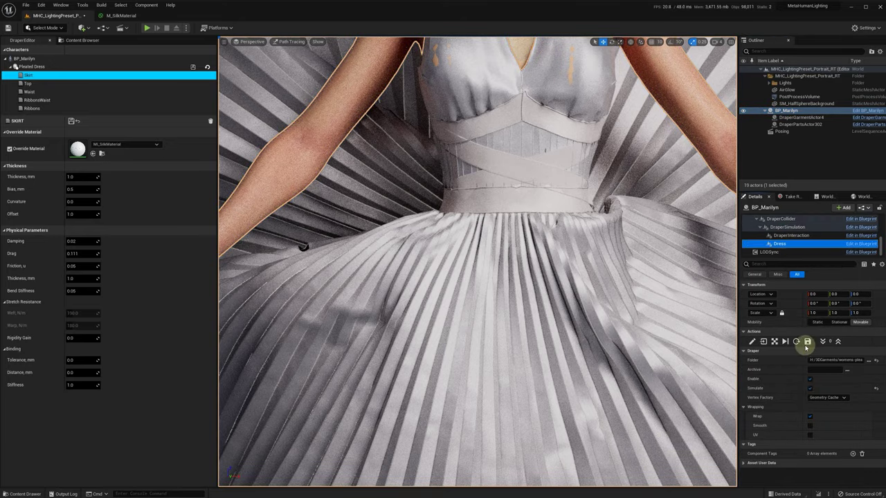
click(821, 397)
click(817, 411)
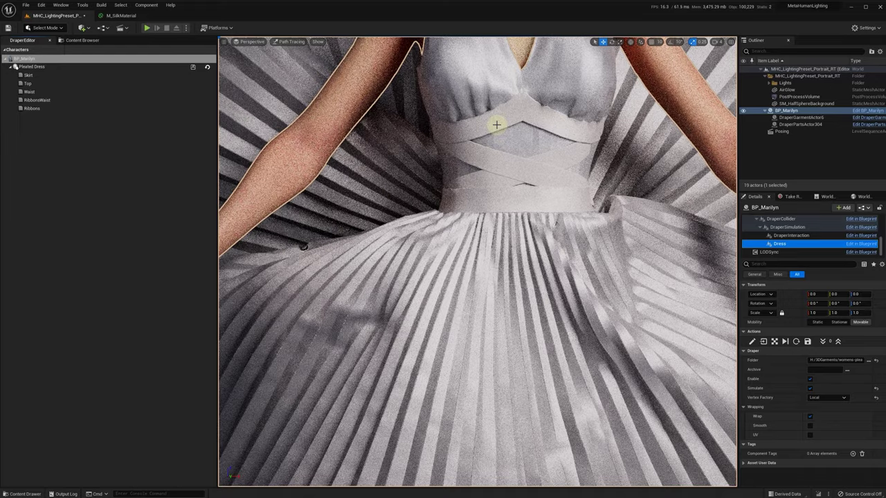
key(f)
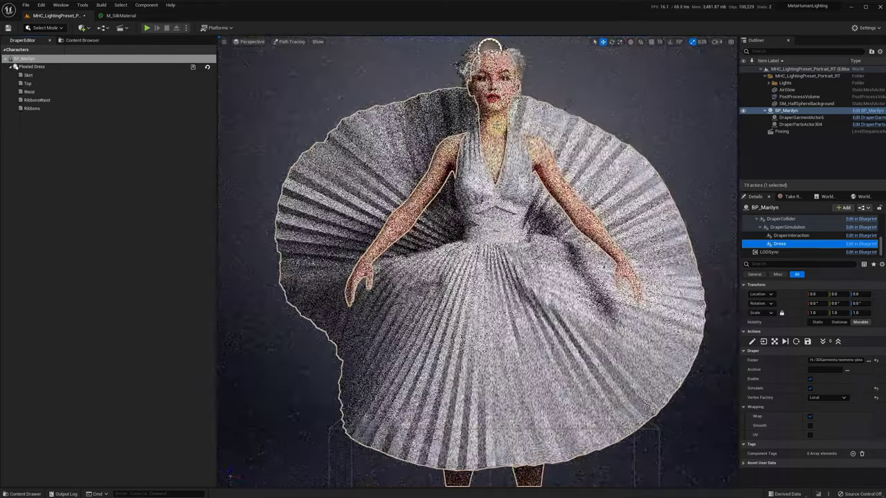
click(507, 126)
alt+drag(507, 126, 346, 128)
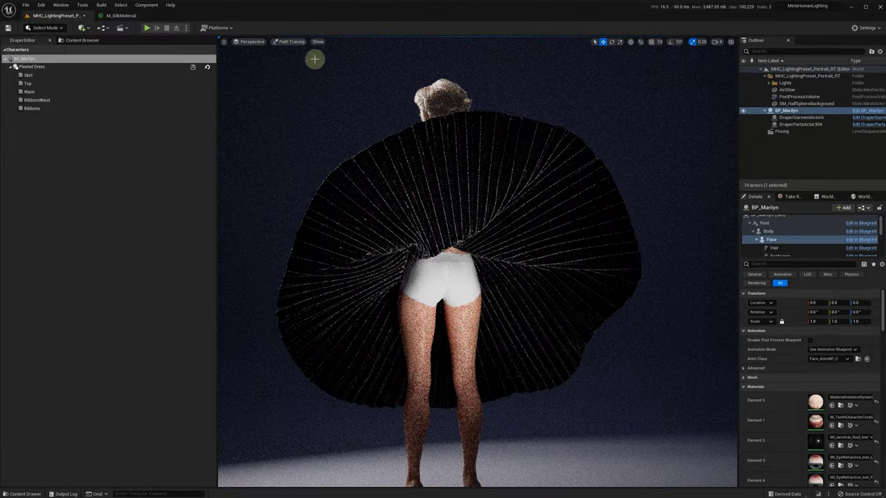
click(291, 41)
click(293, 59)
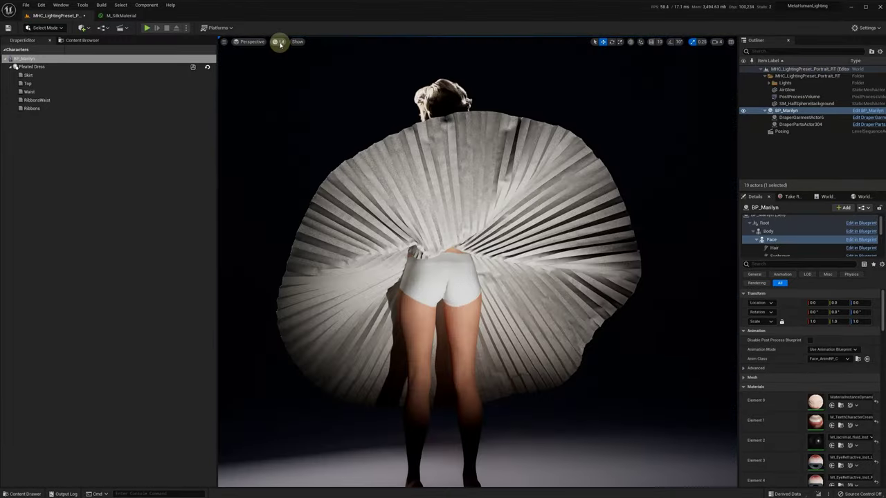
click(280, 42)
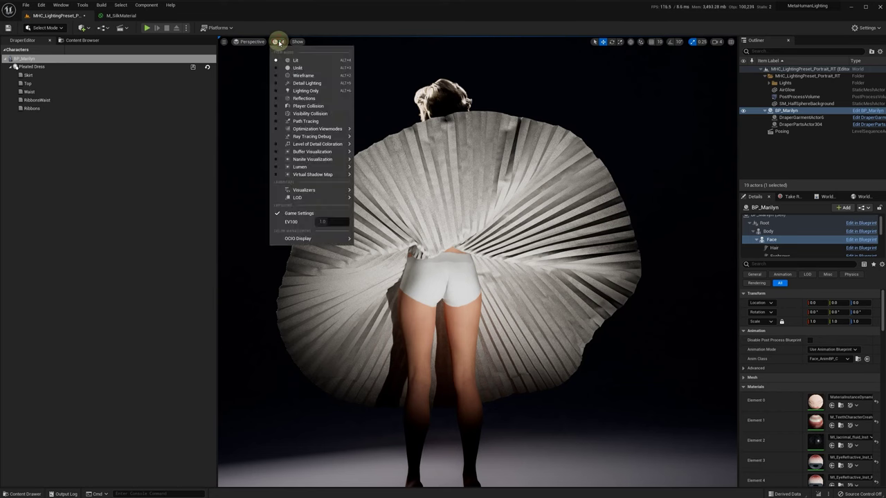
click(294, 120)
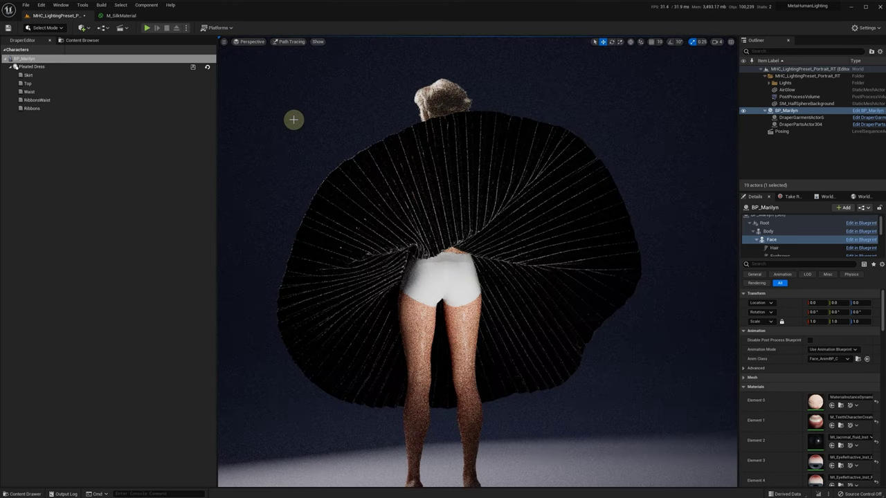
In the Content Browser, browse to Engine > Plugins > uDraper Content > blueprints > Private.
click(707, 180)
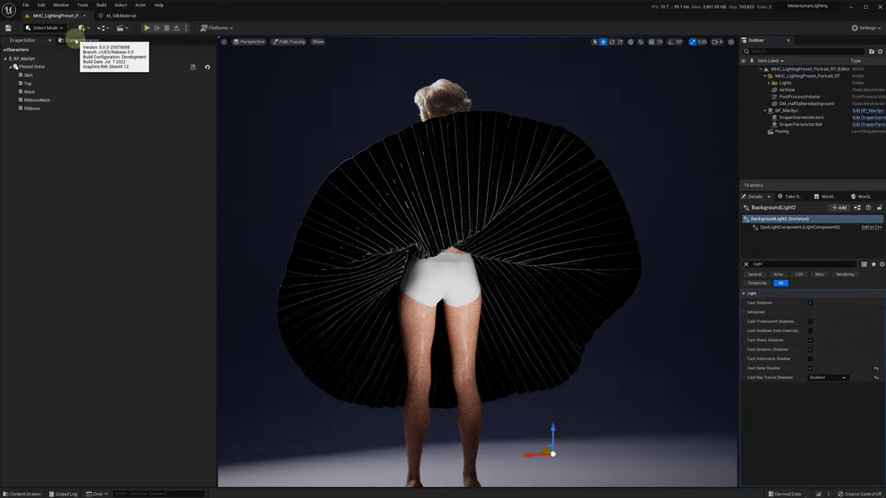
click(82, 39)
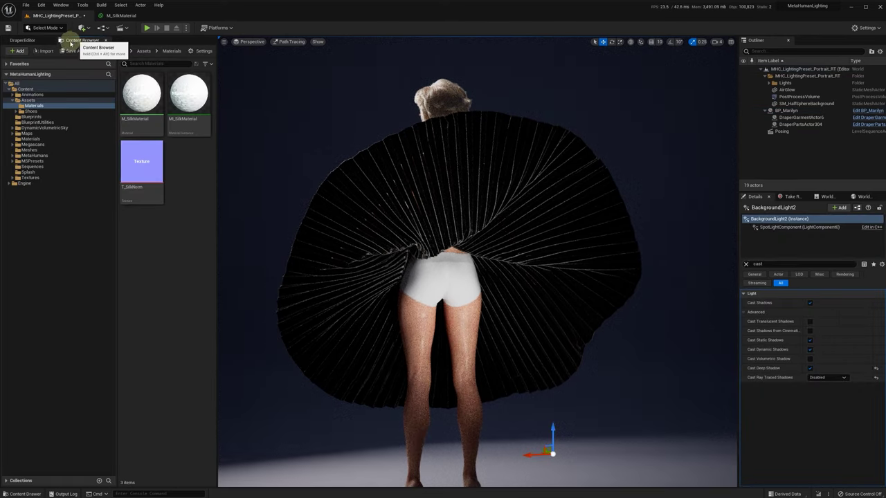
click(12, 194)
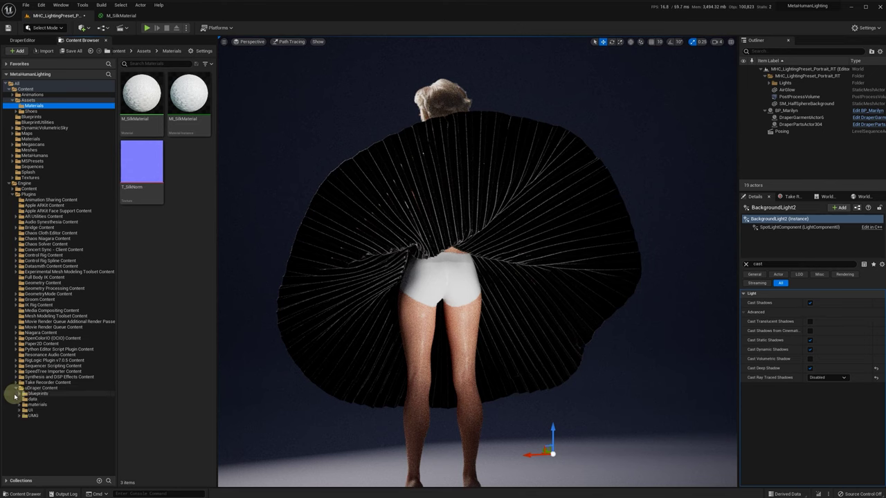
click(19, 404)
click(31, 410)
click(20, 393)
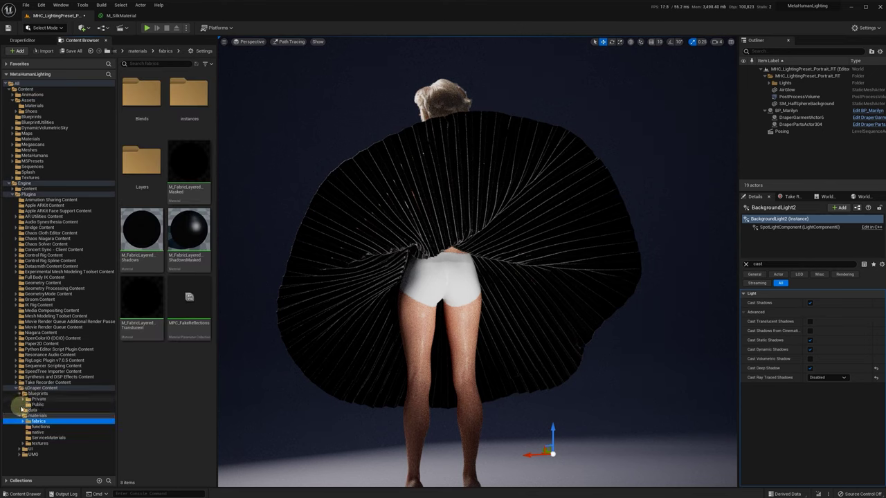
click(35, 400)
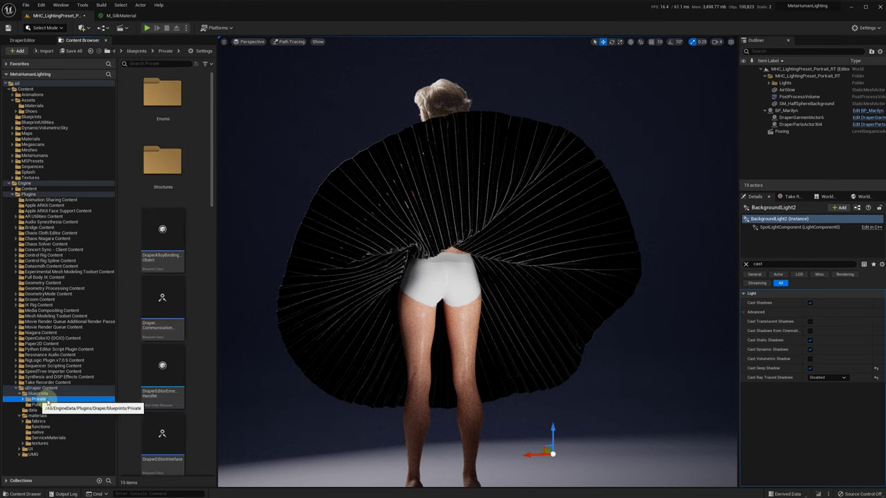
scroll(195, 424, down, 5)
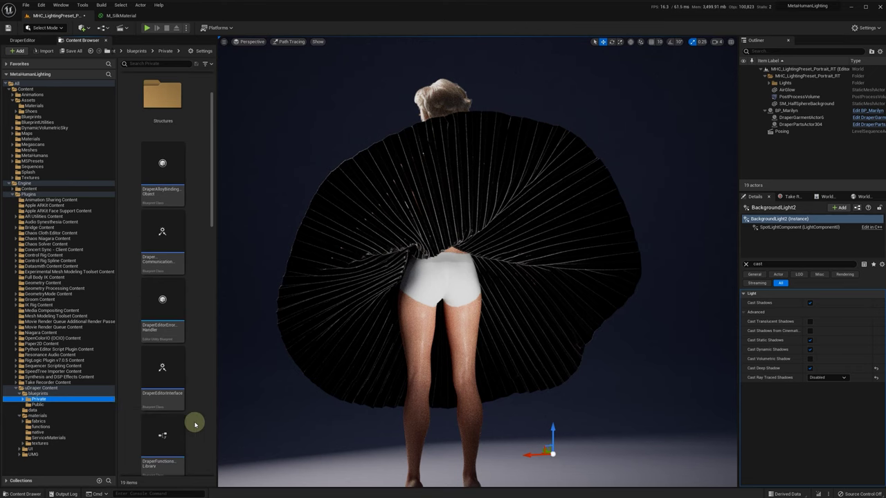
scroll(196, 424, down, 2)
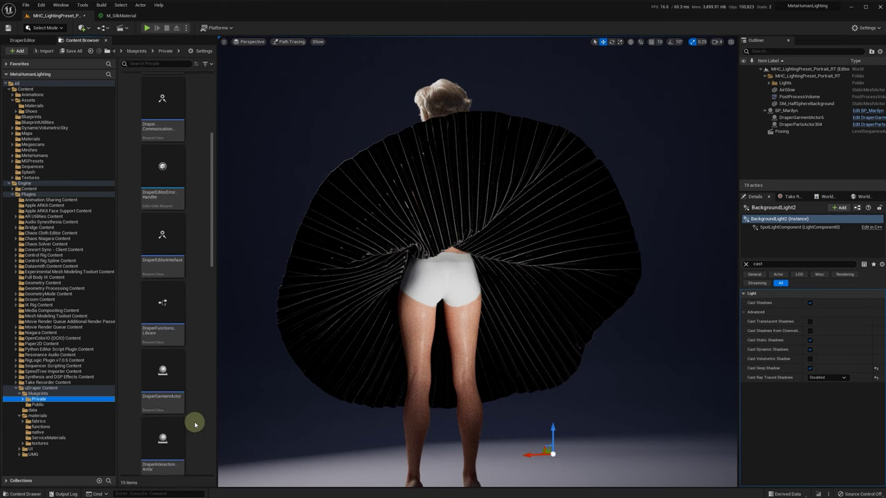
In the DraperGarmentActor blueprint, uncheck Cast Shadow on OpaqueMesh.
double_click(173, 371)
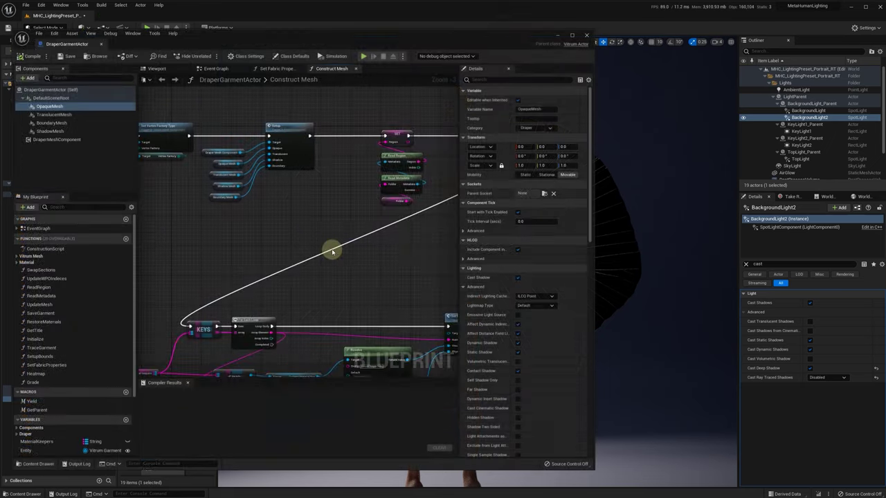
click(519, 278)
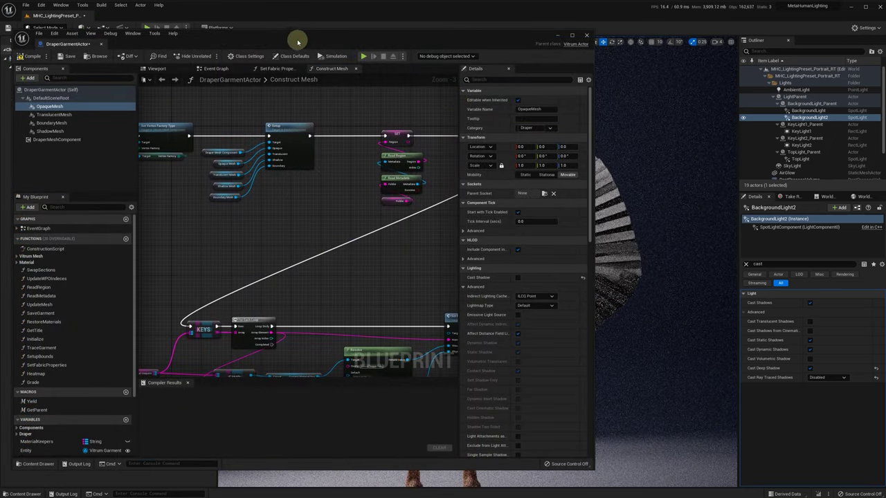
drag(298, 42, 165, 54)
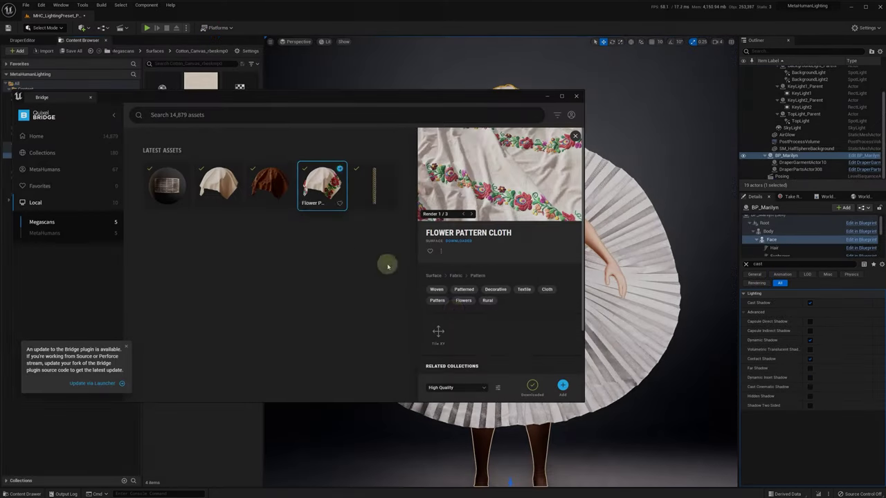
Add the Flower Pattern Cloth surface from Quixel Bridge and select MI_Flower_Pattern_Cloth.
click(562, 387)
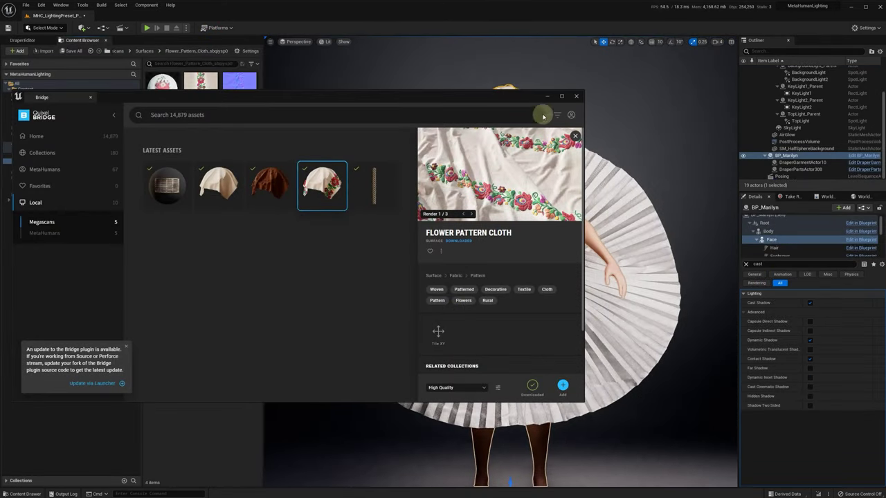
click(575, 96)
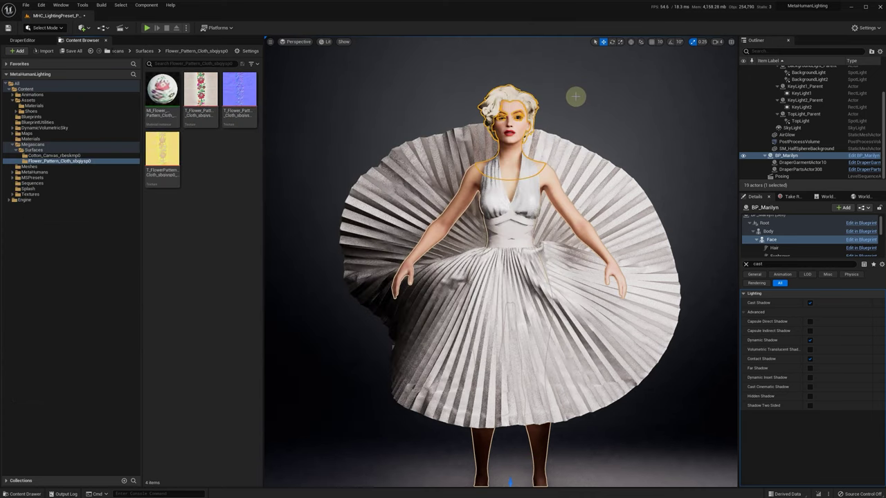
click(166, 86)
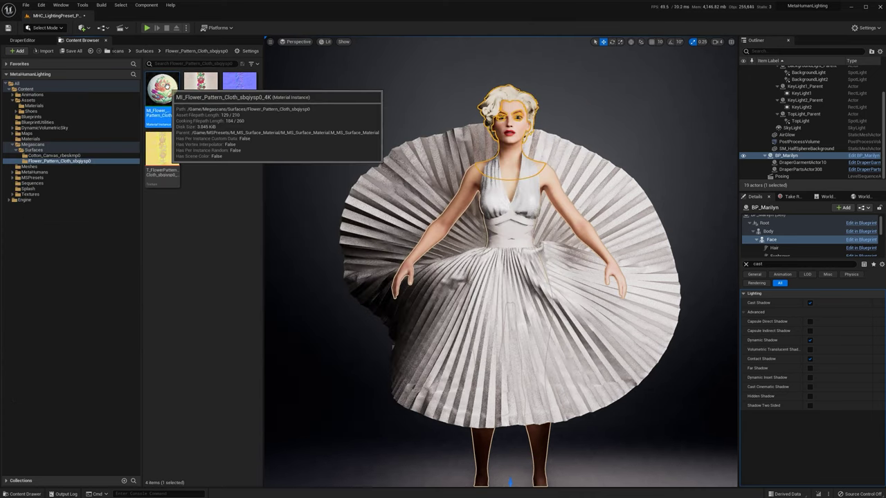
Assign MI_Flower_Pattern_Cloth as the Skirt's Override Material in DraperEditor, accepting the thickness warning.
click(22, 40)
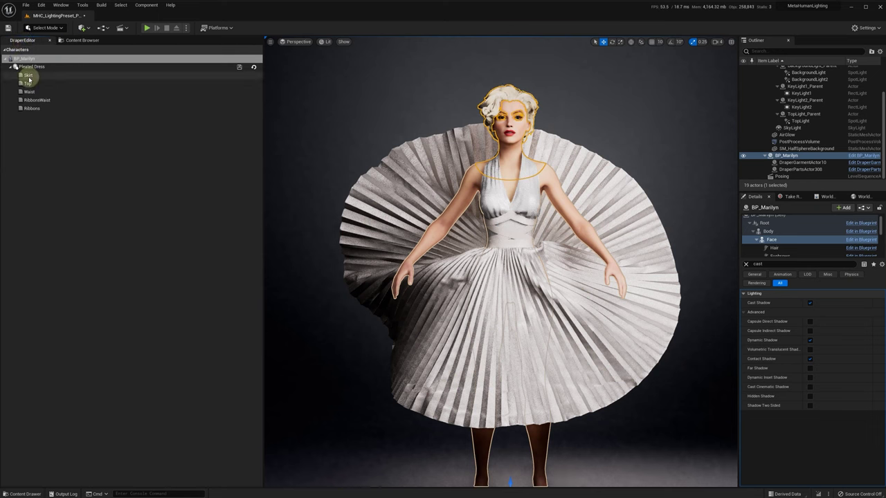
click(27, 74)
click(93, 153)
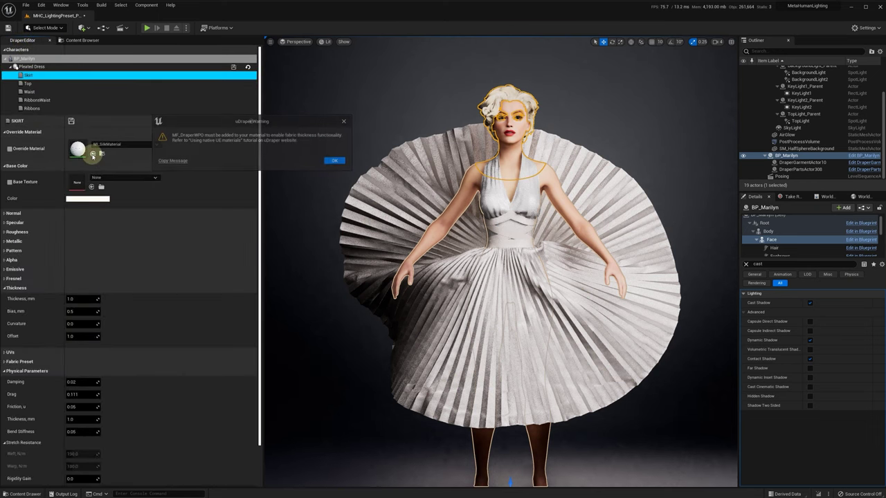
click(334, 160)
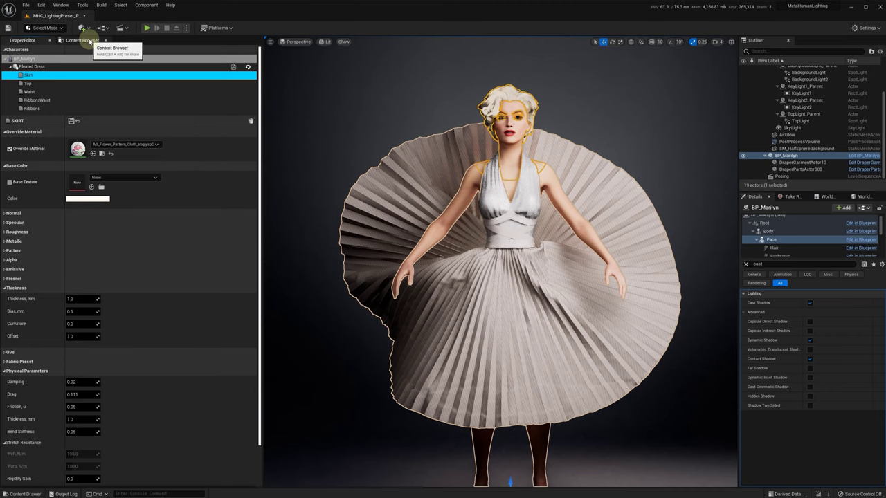
Open the flower material instance and then its parent M_MS_Surface_Material graph.
click(90, 40)
double_click(159, 91)
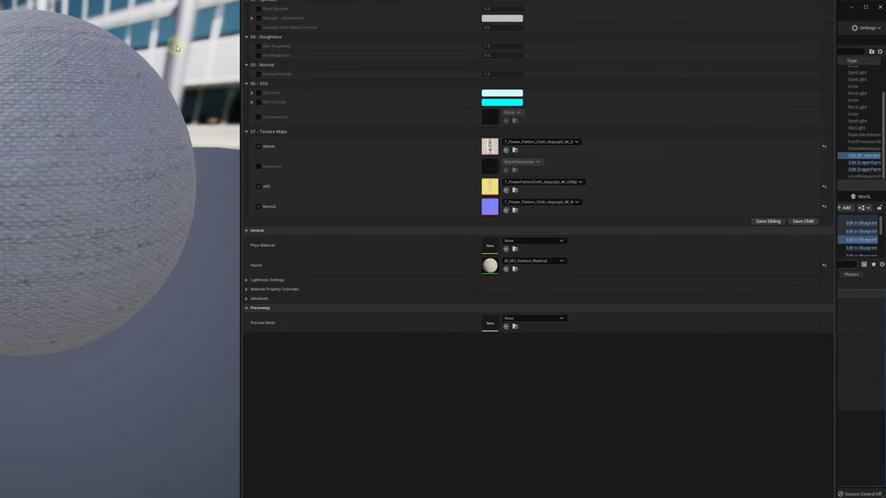
double_click(488, 265)
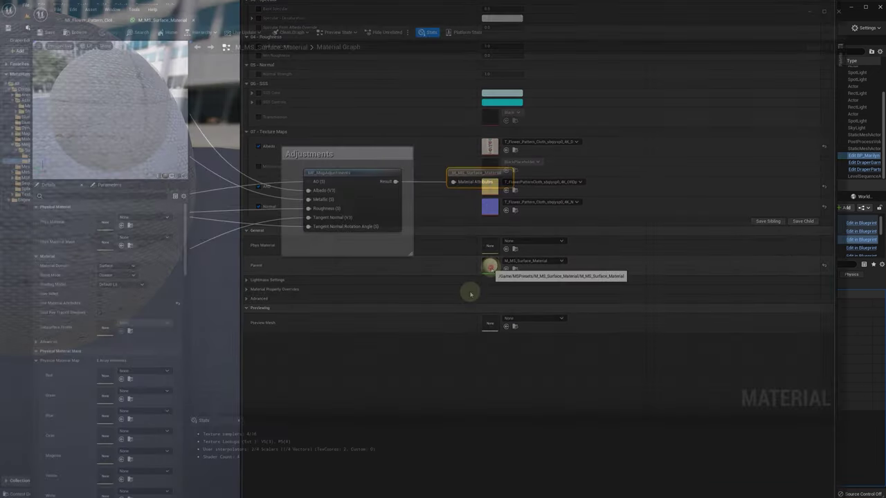
right_click(471, 291)
Add a MaterialFunctionCall node ('materialf') and set its Material Function to MF_DraperOutput.
text(materialfun)
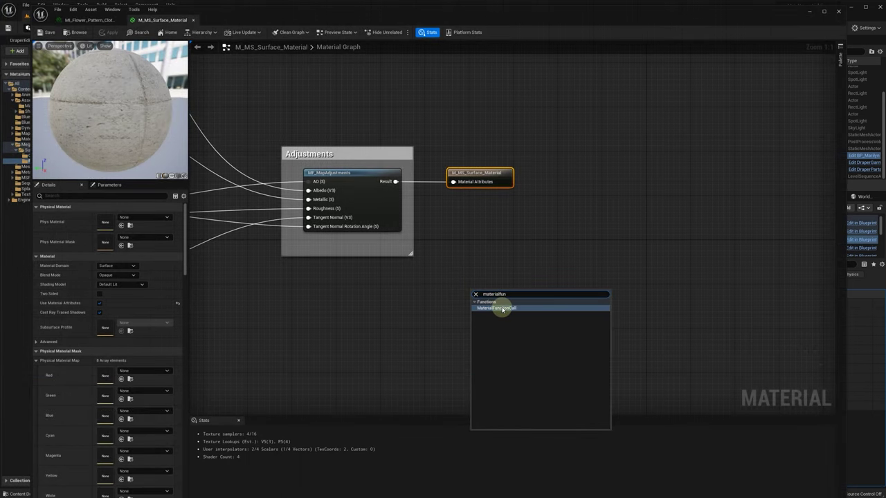
click(503, 308)
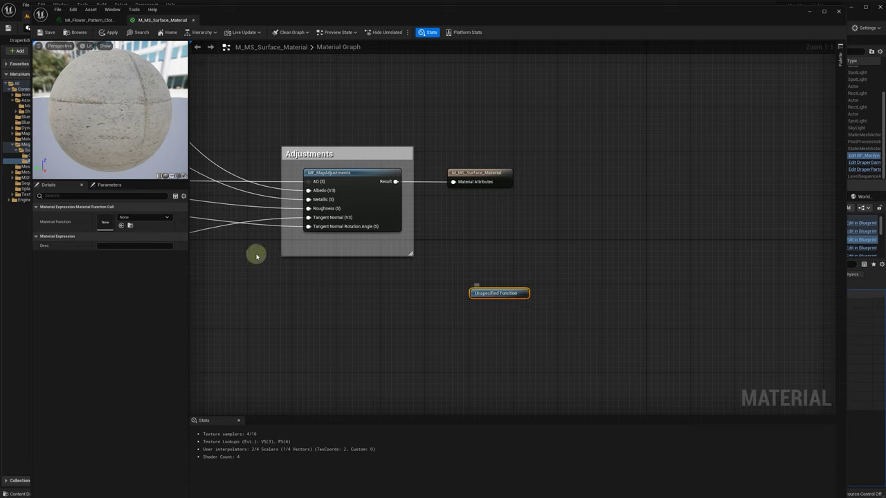
click(138, 217)
text(draperou)
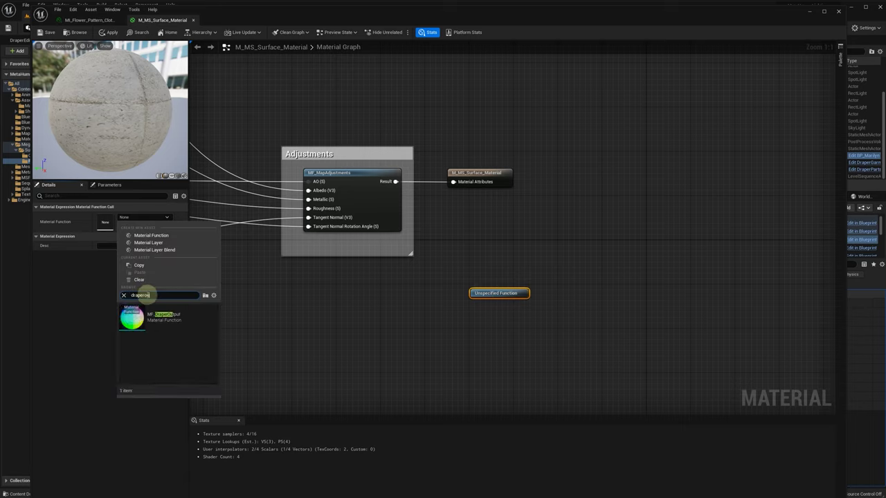
click(160, 315)
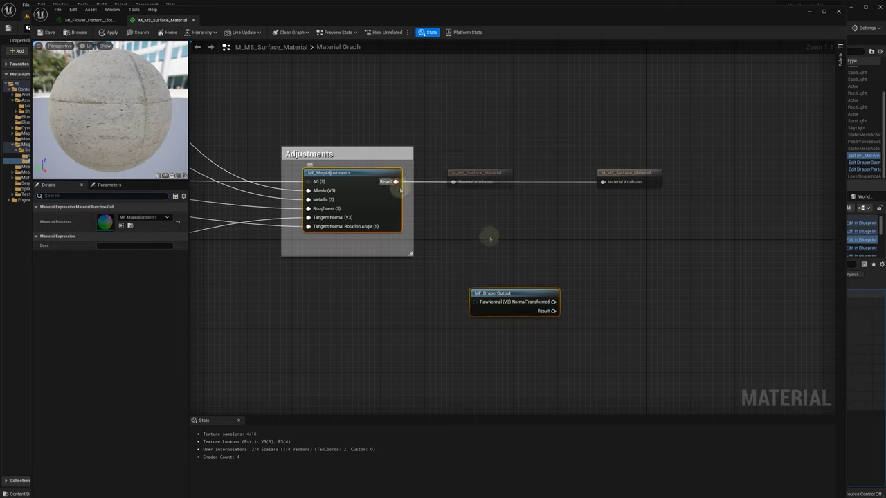
drag(396, 181, 466, 220)
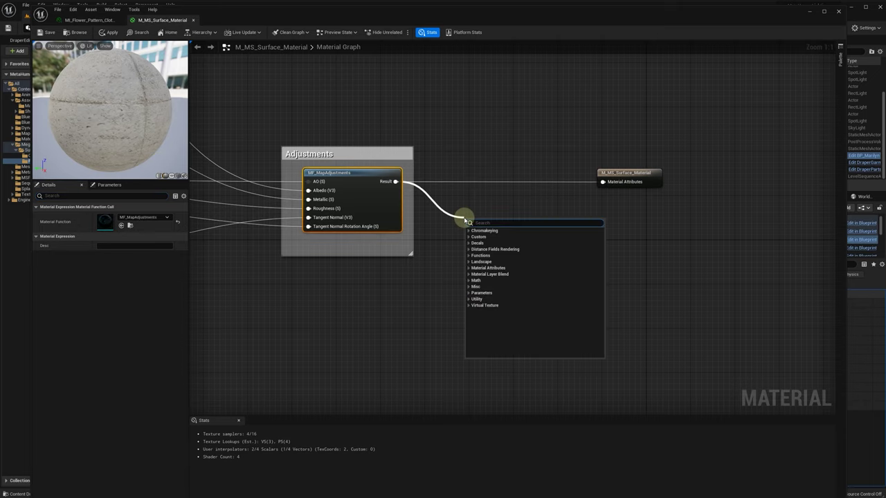
Create a GetMaterialAttributes node from MF_MapAdjustments Result with a Normal output wired into MF_DraperOutput RawNormal.
text(get)
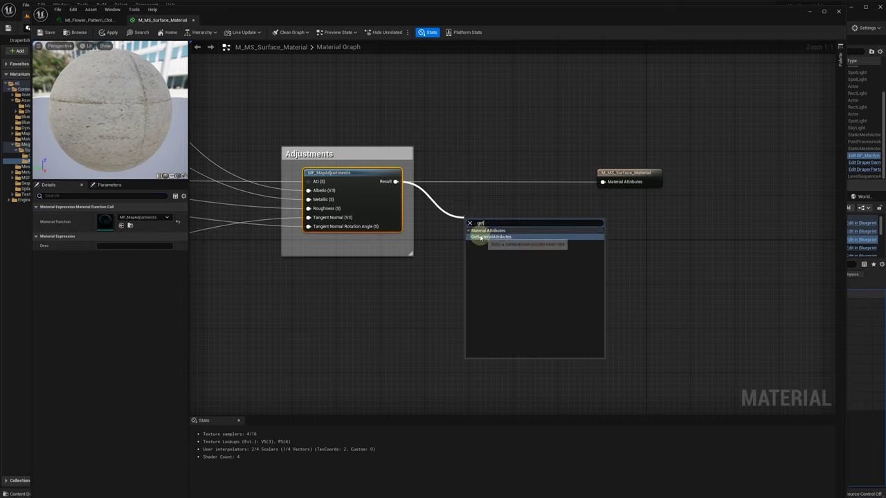
click(492, 236)
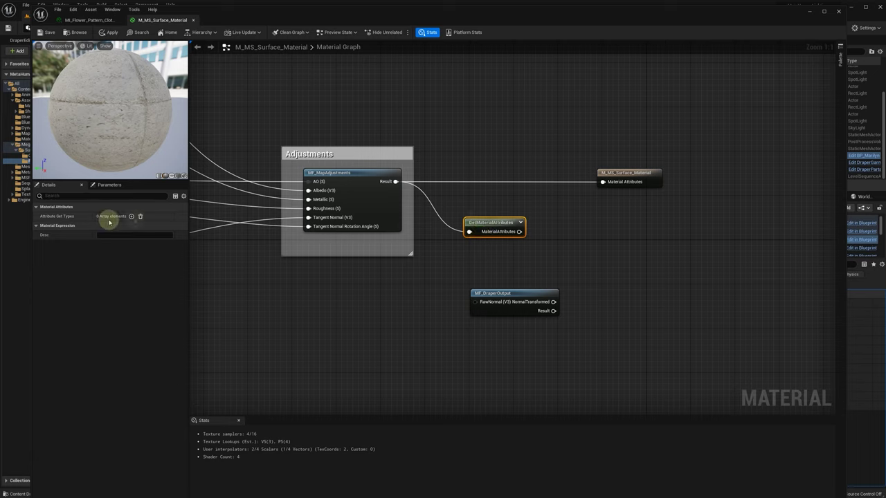
click(132, 216)
click(36, 215)
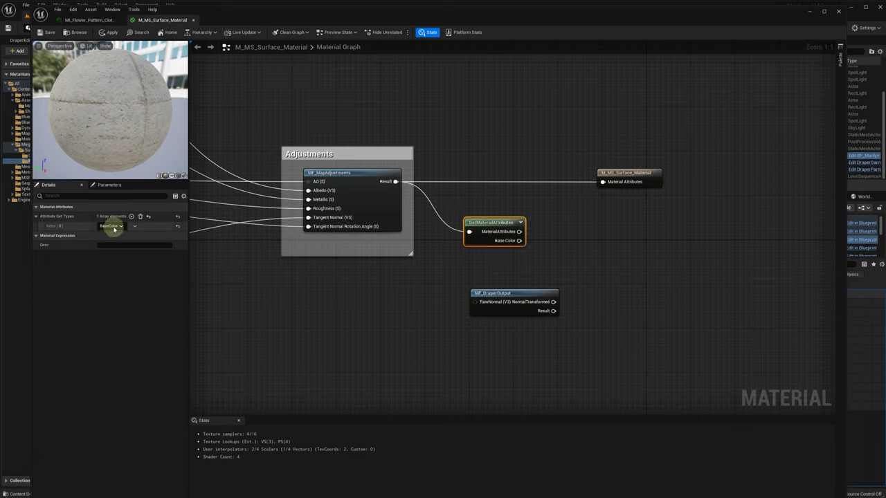
click(110, 226)
click(113, 286)
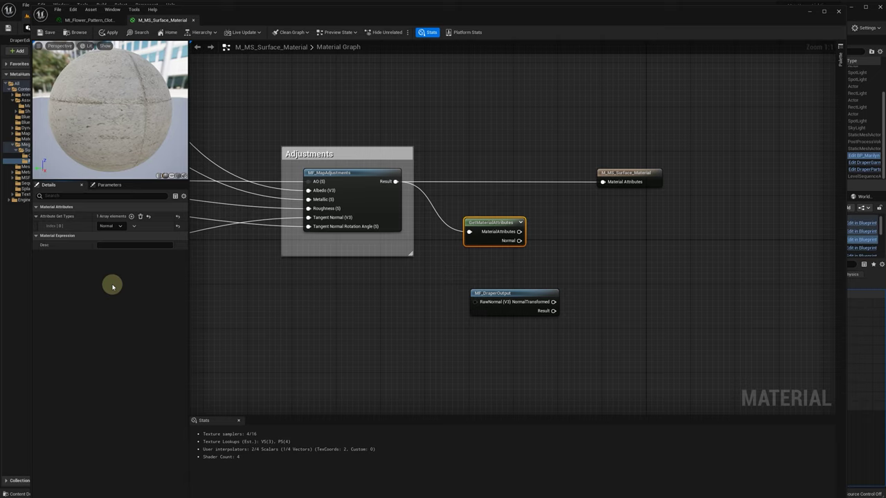
drag(520, 242, 475, 302)
Insert a SetMaterialAttributes node between GetMaterialAttributes and the material output.
key(q)
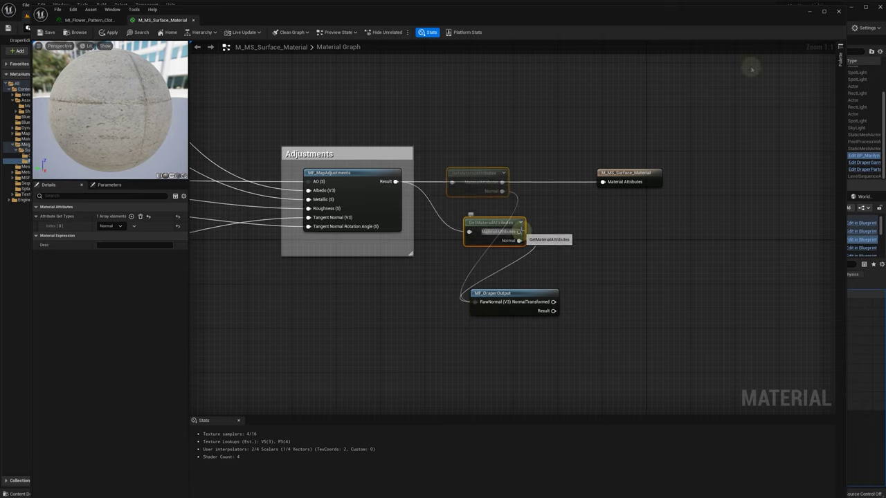
right_click(595, 218)
text(set)
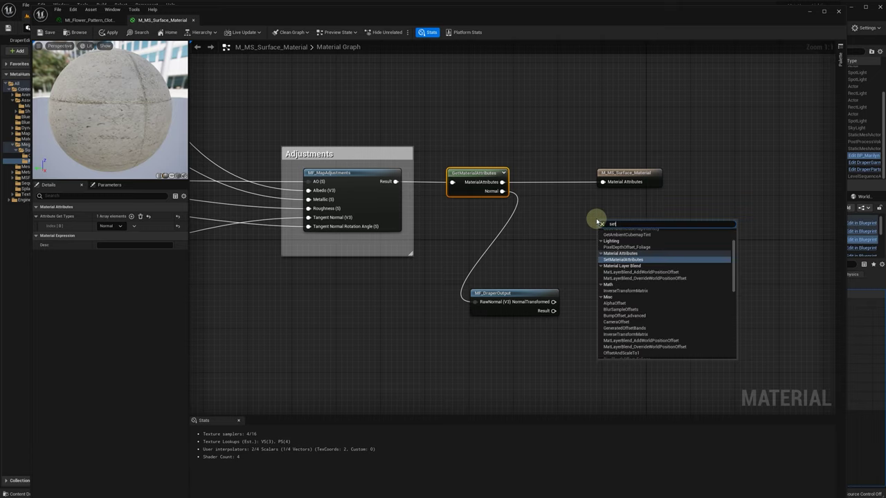
text(ma)
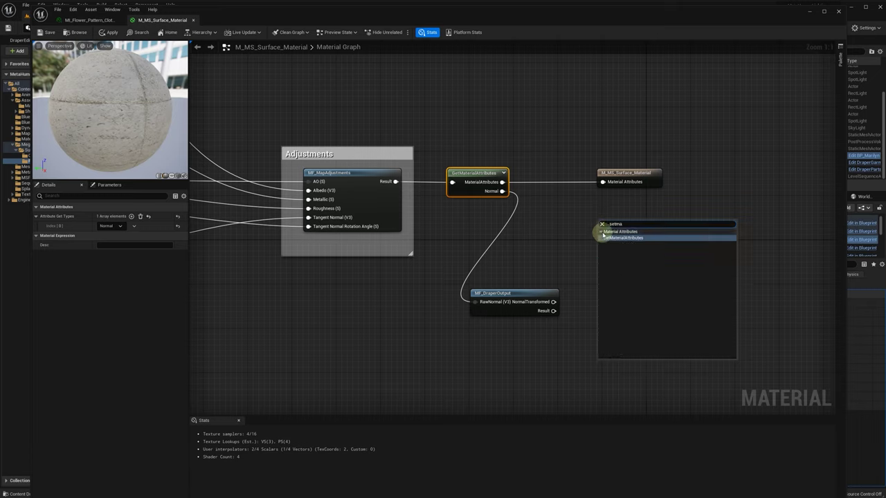
click(604, 237)
drag(609, 235, 602, 181)
alt+click(600, 181)
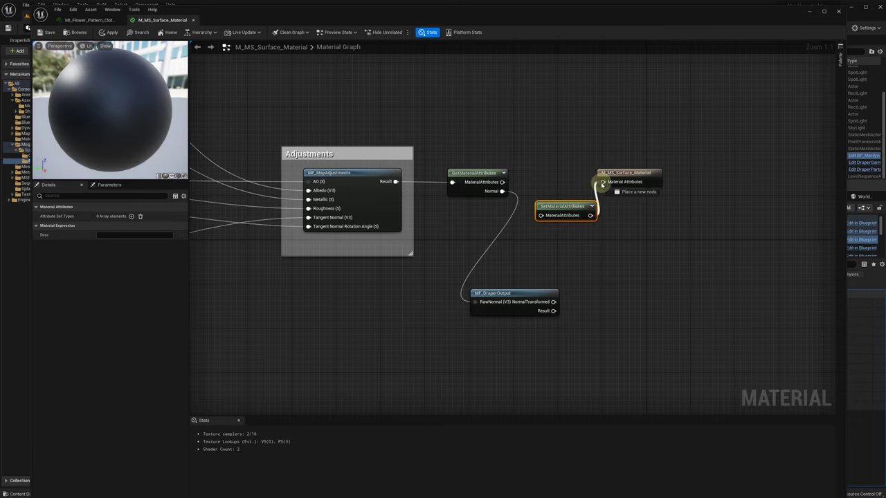
drag(503, 182, 558, 173)
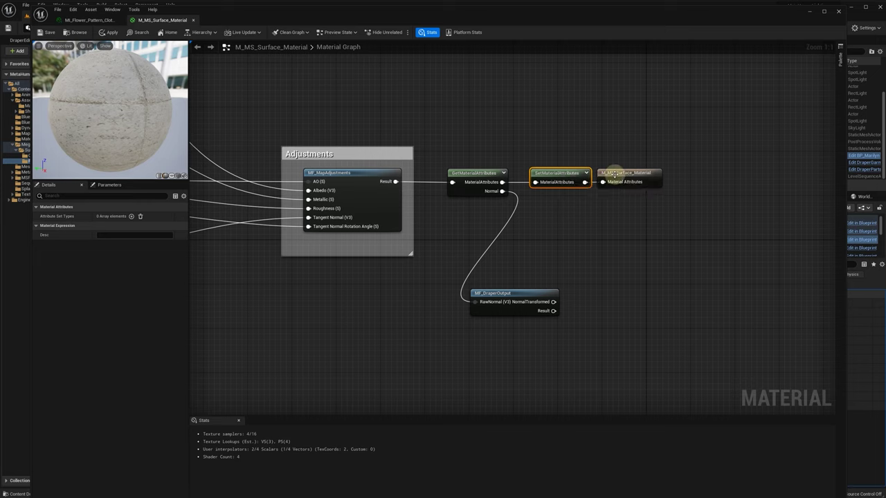
drag(614, 174, 643, 175)
Add Normal and World Position Offset attributes, fed by MF_DraperOutput's NormalTransformed and Result.
click(558, 173)
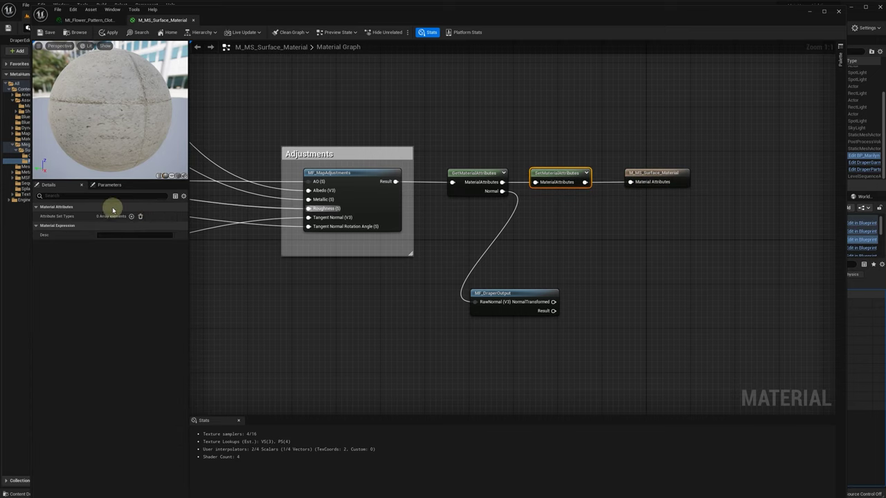
click(131, 216)
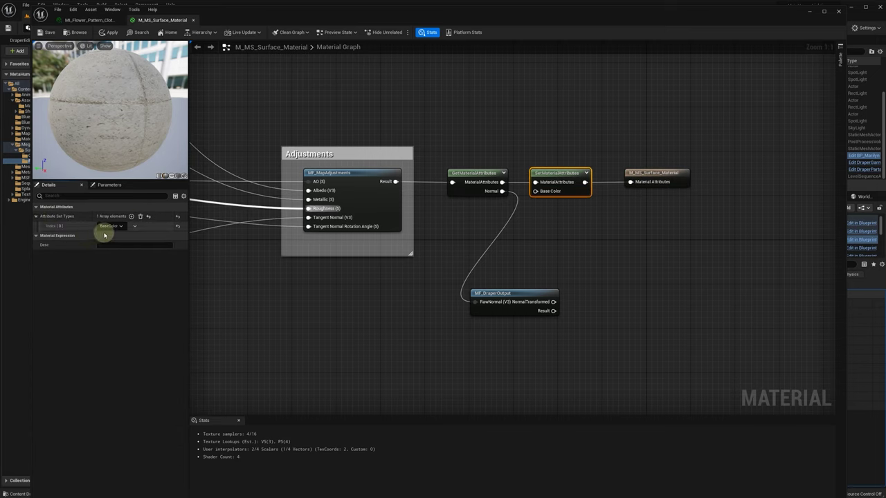
click(109, 226)
click(109, 280)
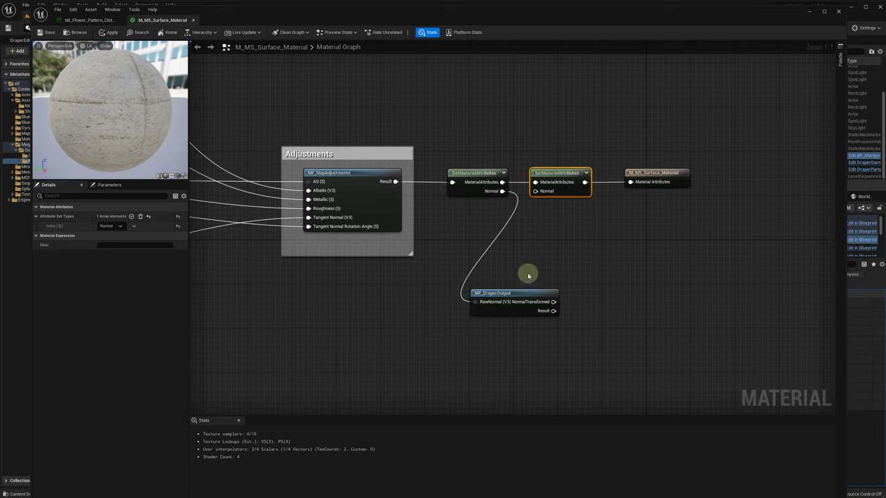
drag(553, 302, 535, 191)
click(131, 216)
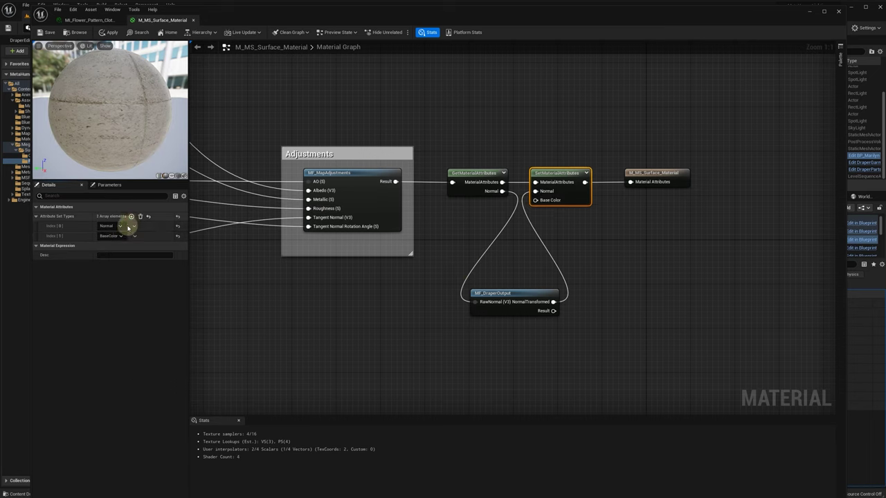
click(117, 236)
click(117, 302)
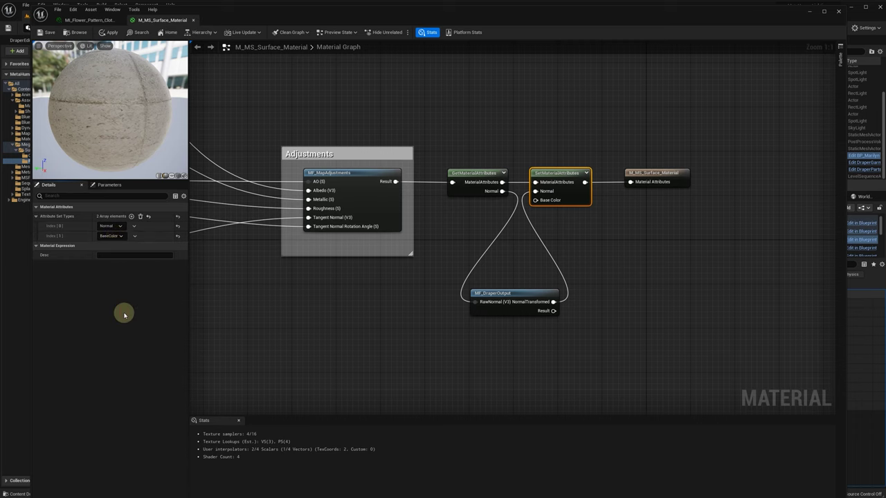
drag(553, 302, 535, 200)
Tidy the graph by shifting SetMaterialAttributes, the output node, and MF_DraperOutput into line.
drag(703, 156, 528, 214)
drag(562, 173, 650, 173)
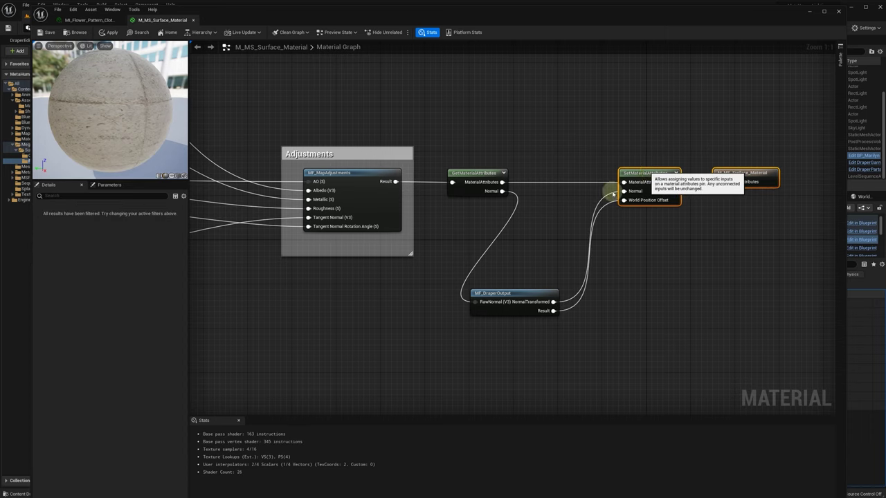
drag(526, 294, 575, 202)
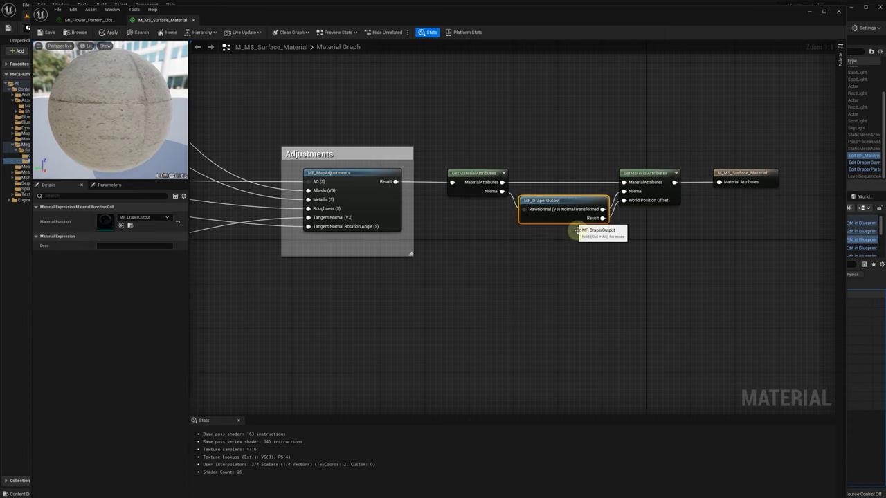
click(736, 173)
Turn off Tangent Space Normal on the material output node.
click(100, 195)
text(ta)
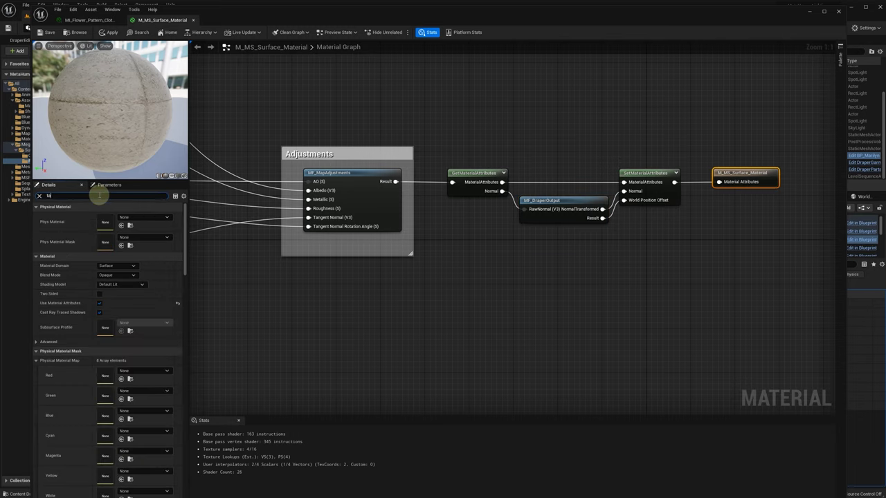
text(nge)
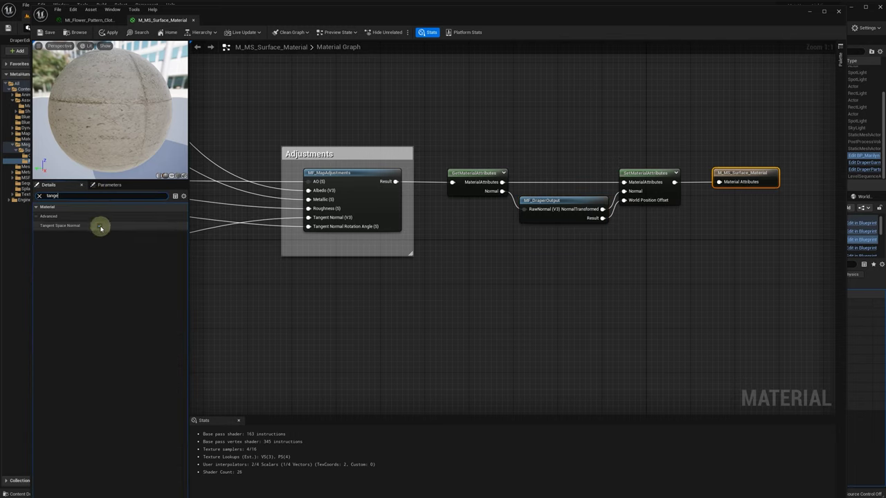
click(100, 225)
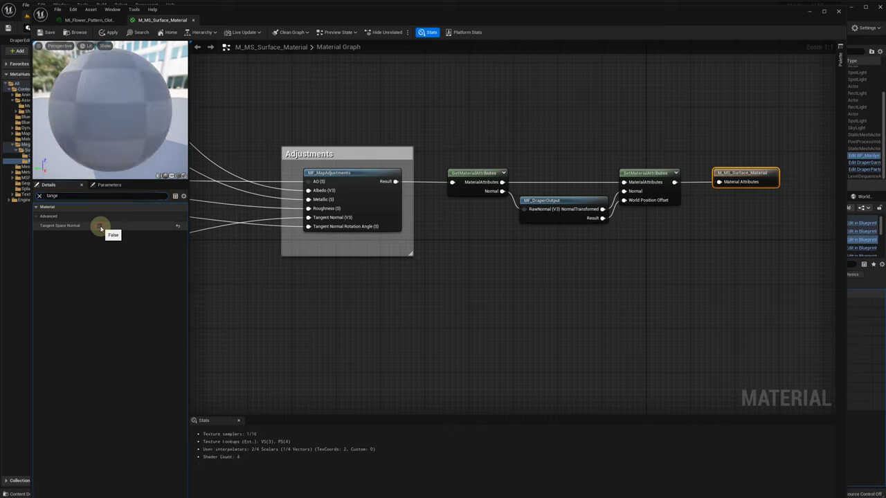
Apply and save M_MS_Surface_Material, then reopen the skirt's MI_Flower_Pattern_Cloth instance.
click(109, 31)
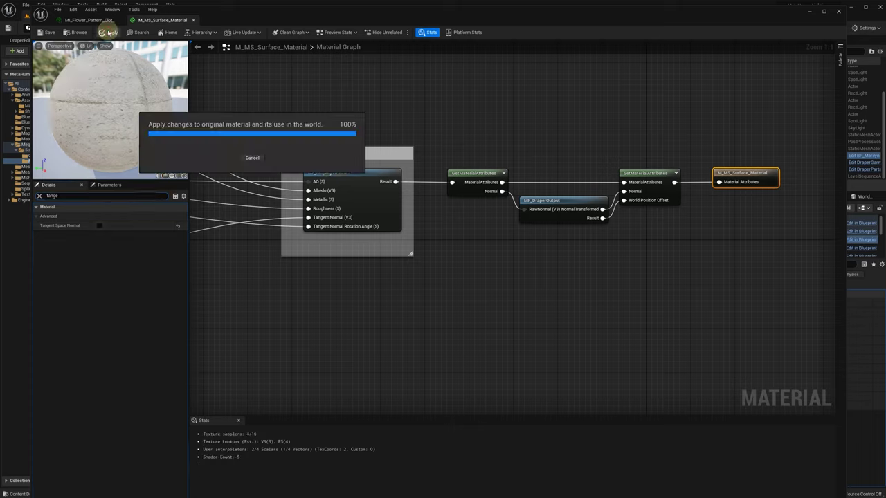
click(47, 33)
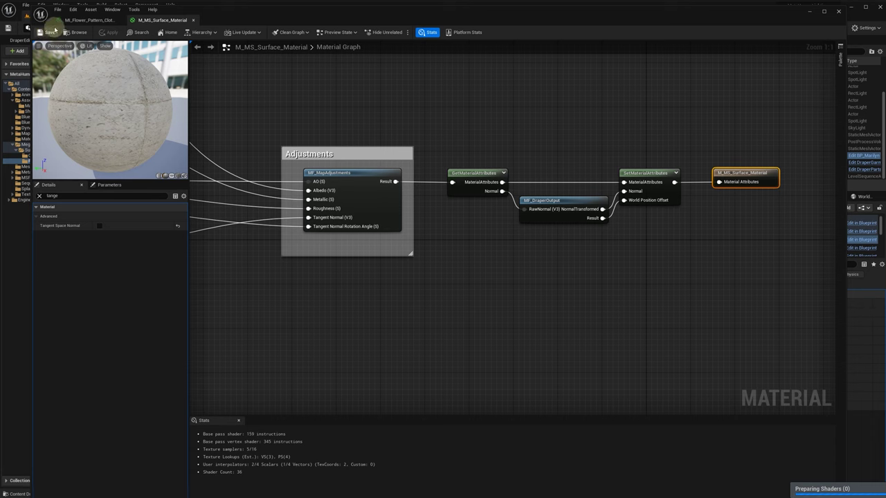
click(809, 11)
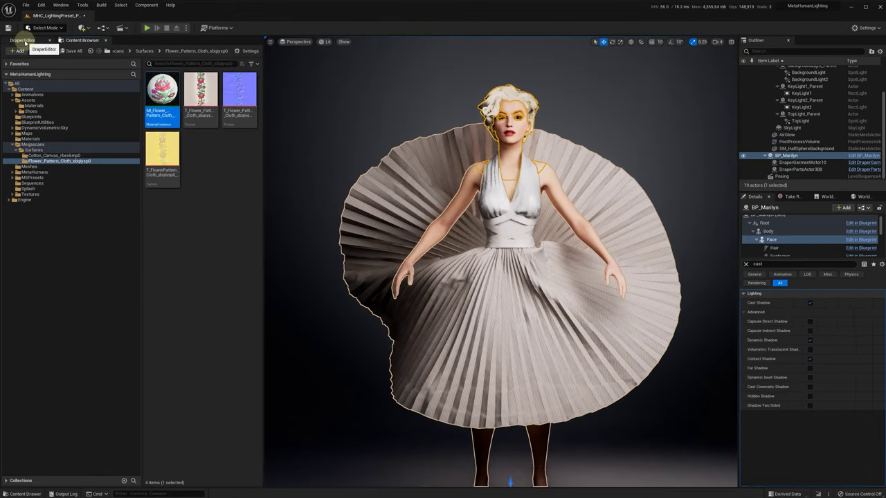
click(23, 41)
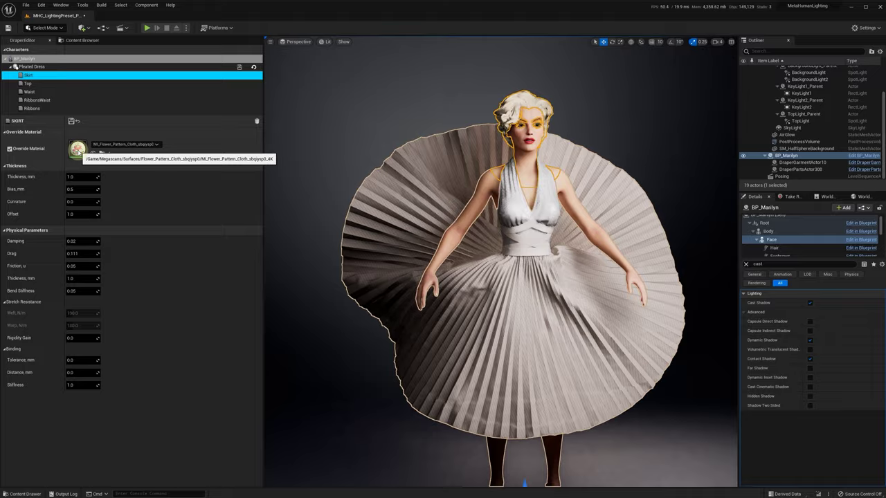
double_click(78, 148)
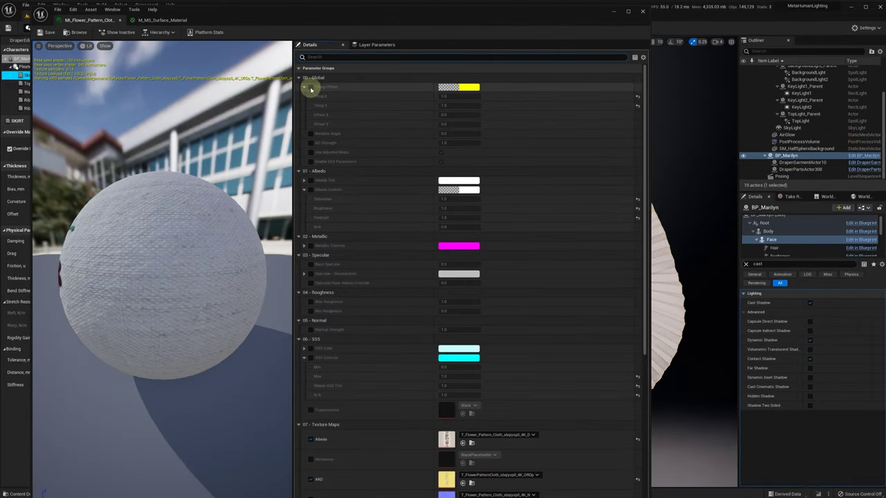
Enable Tiling/Offset and set Tiling X and Y to 0.1.
click(310, 87)
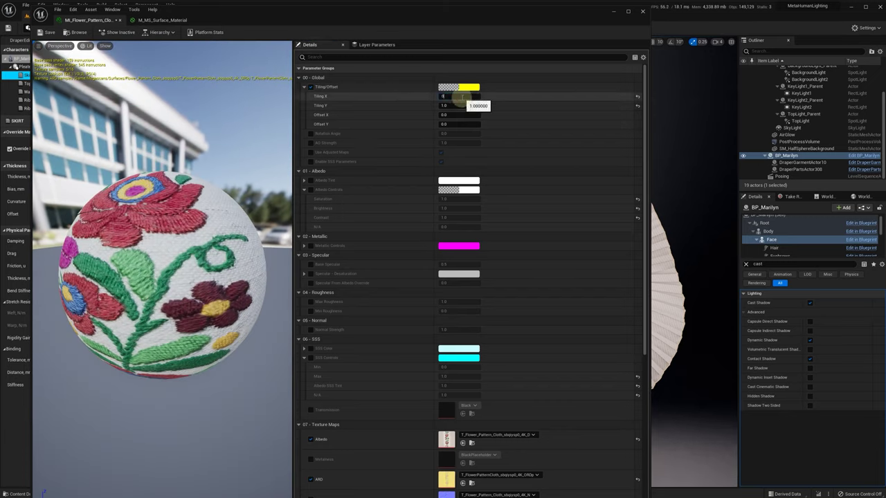
click(462, 98)
text(0.1)
click(459, 105)
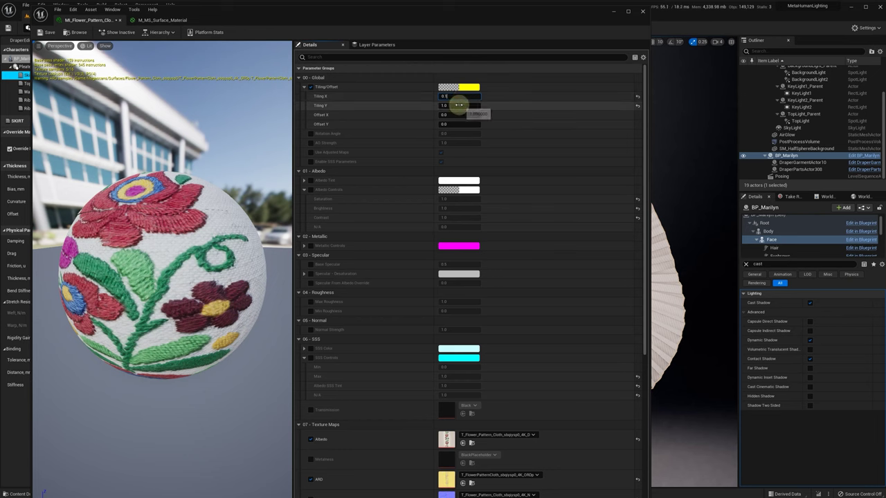
text(0.1)
key(Return)
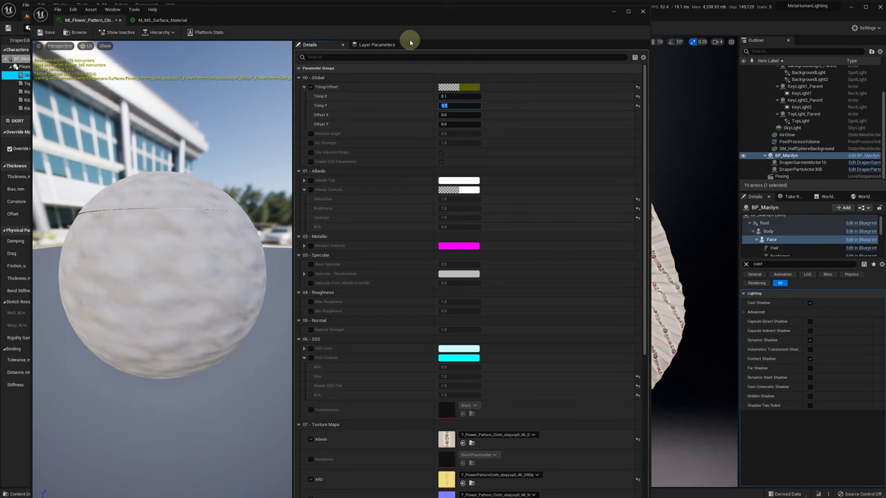
Reduce Tiling X and Y to 0.01 for large flowers and close the instance editor.
drag(298, 24, 114, 86)
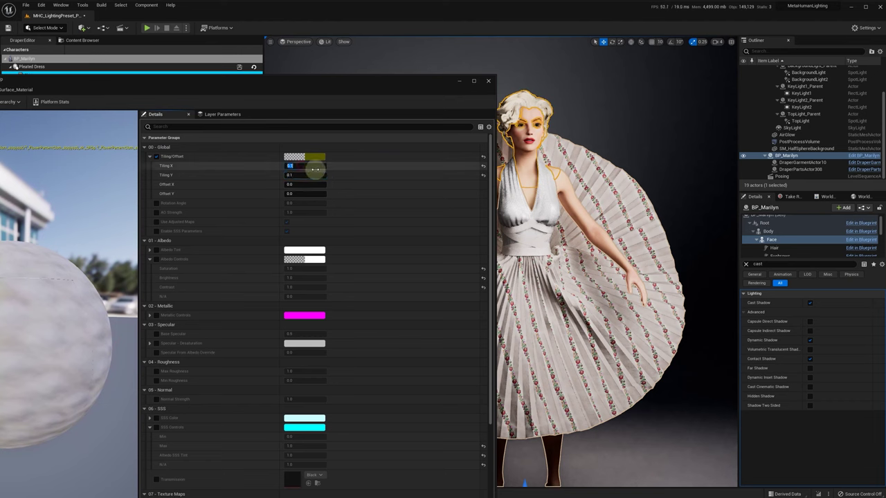
text(0.01)
key(Return)
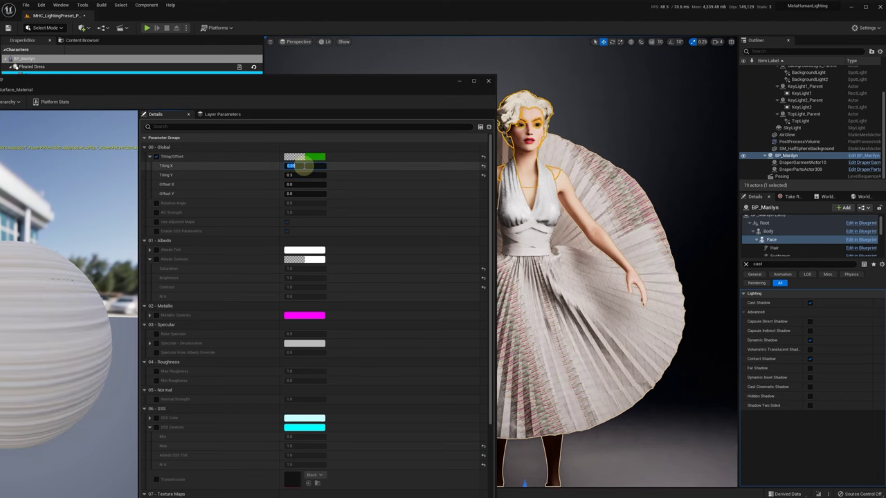
drag(302, 174, 301, 174)
text(0.0)
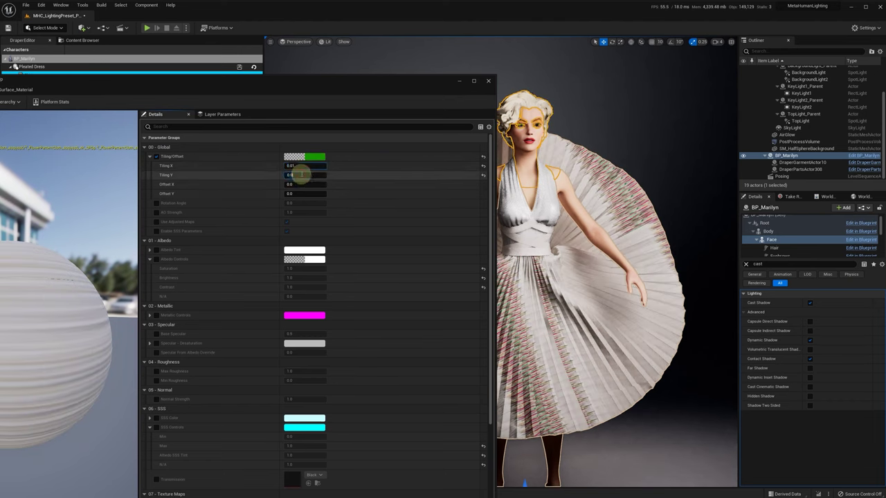
text(1)
key(Return)
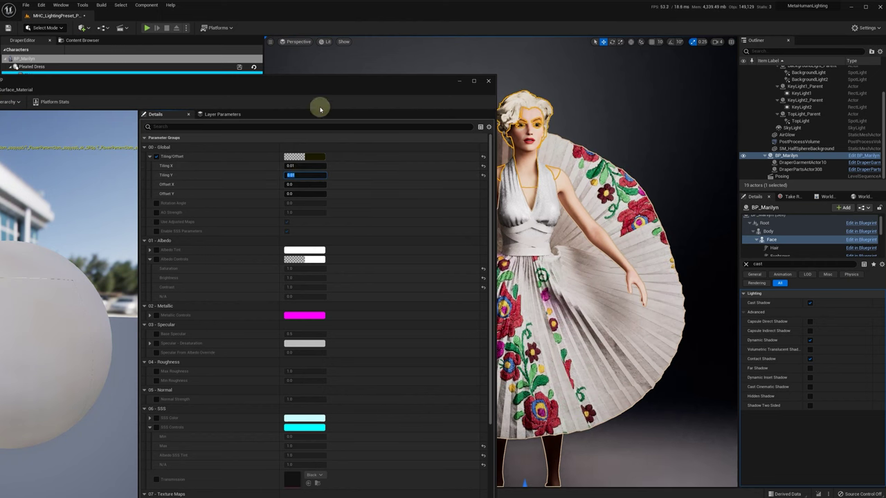
drag(286, 84, 473, 84)
click(524, 107)
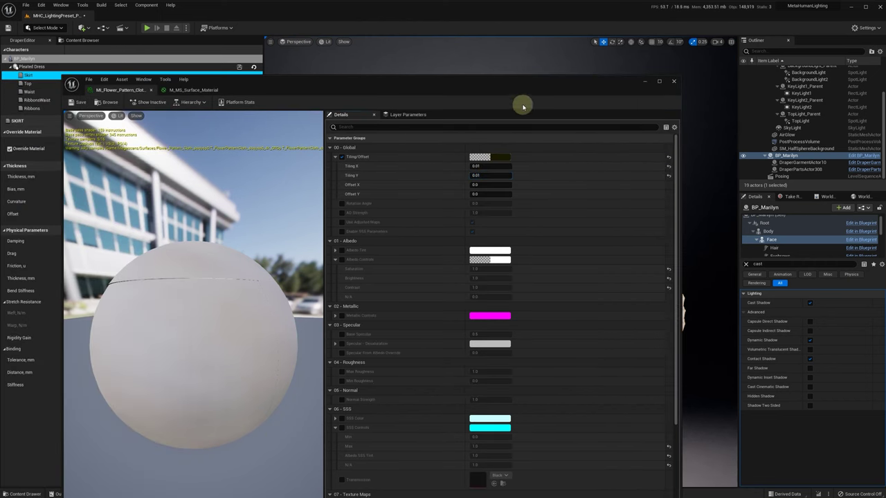
click(646, 82)
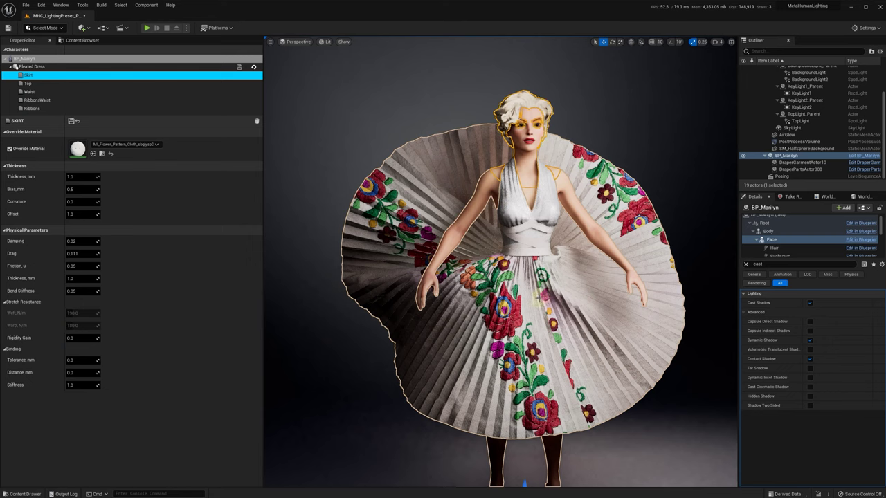